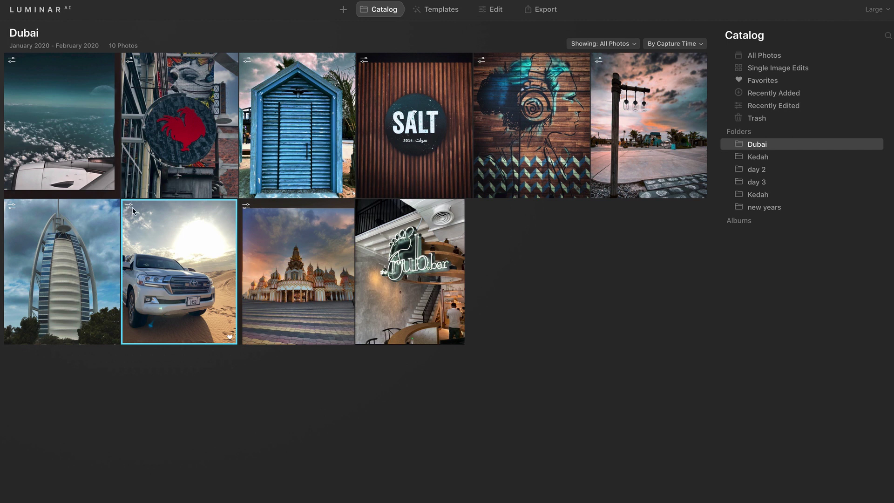
- Browse the template collections offered for the desert car photo, including the suggested, Essentials and Landscape groups
click(442, 10)
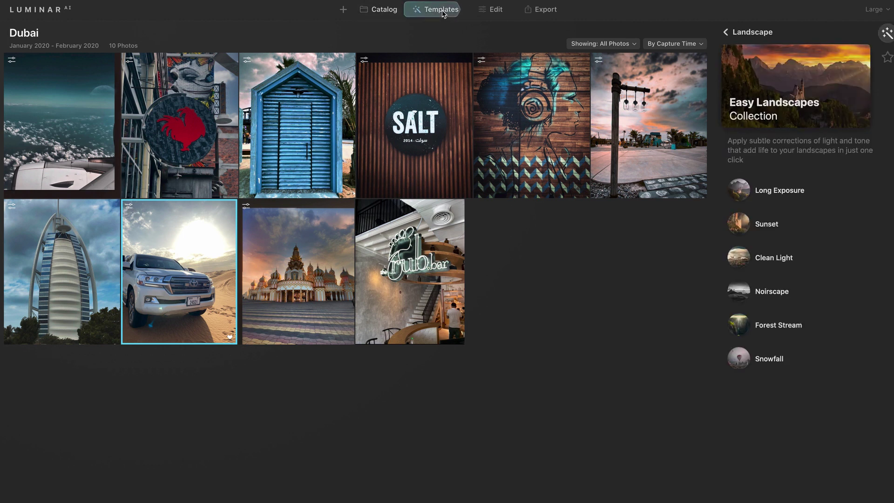
click(725, 33)
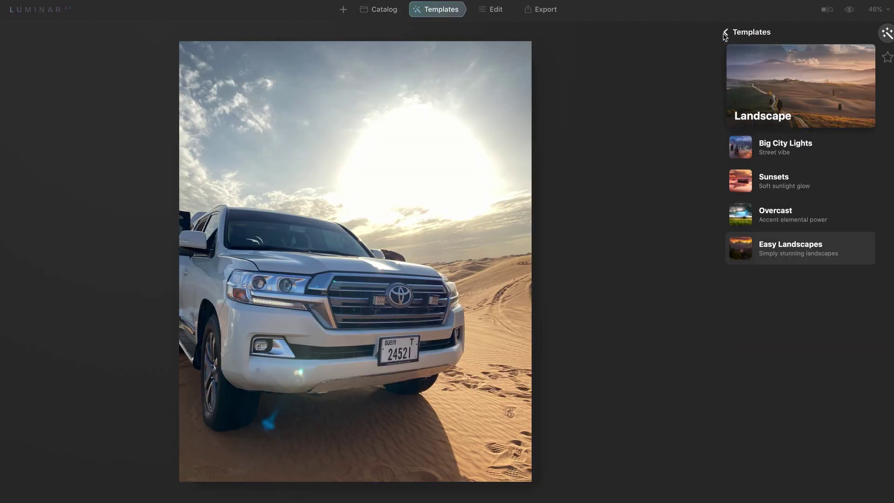
click(729, 31)
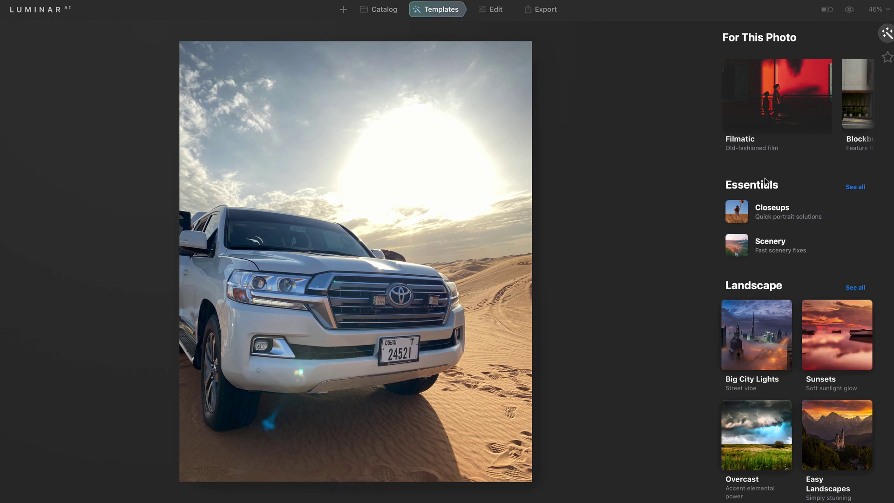
scroll(792, 284, down, 4)
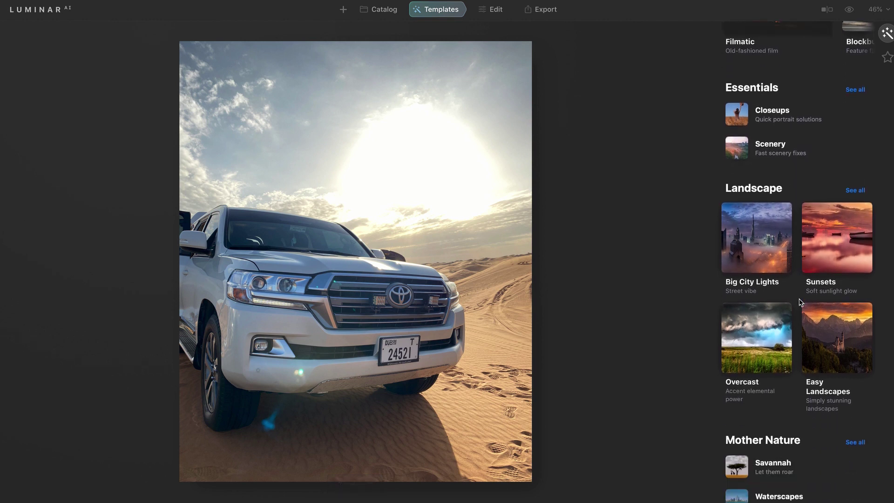
scroll(796, 297, down, 2)
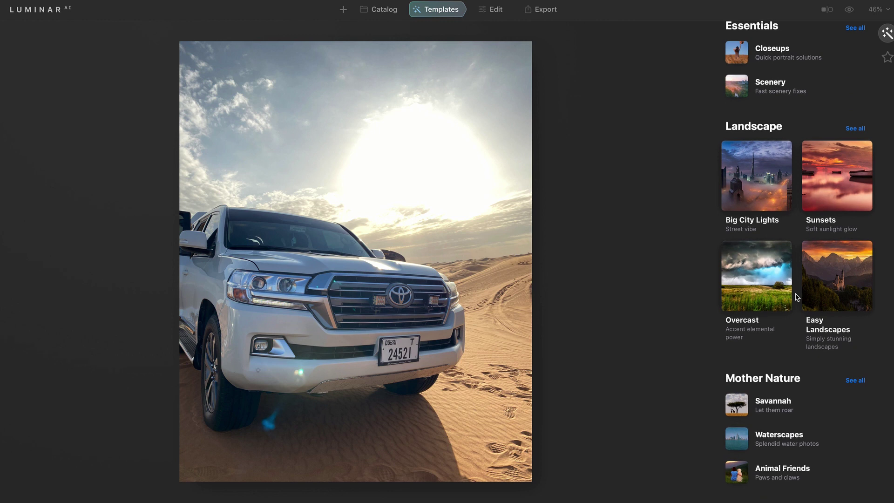
scroll(773, 343, up, 6)
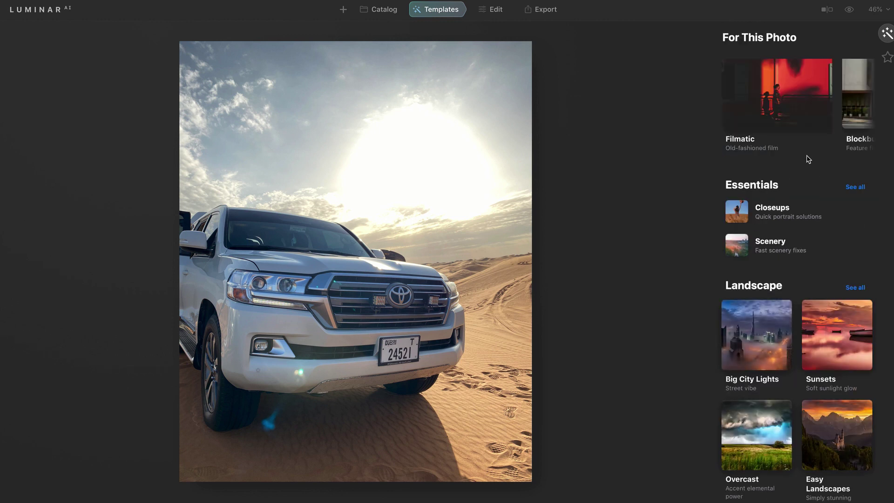
scroll(790, 122, right, 5)
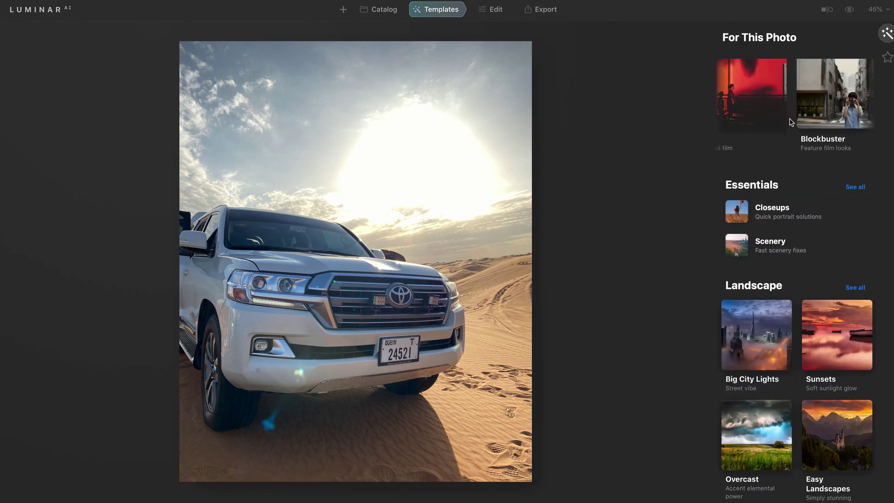
scroll(790, 122, left, 5)
scroll(791, 122, right, 5)
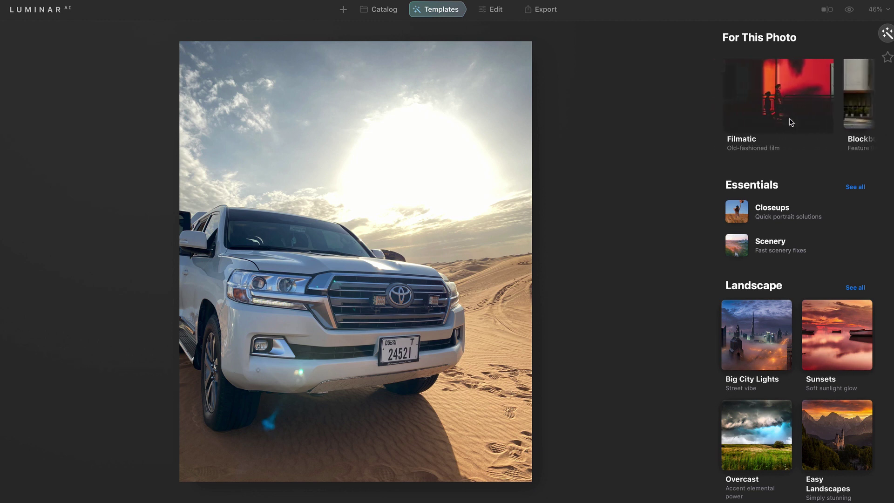
scroll(790, 122, left, 5)
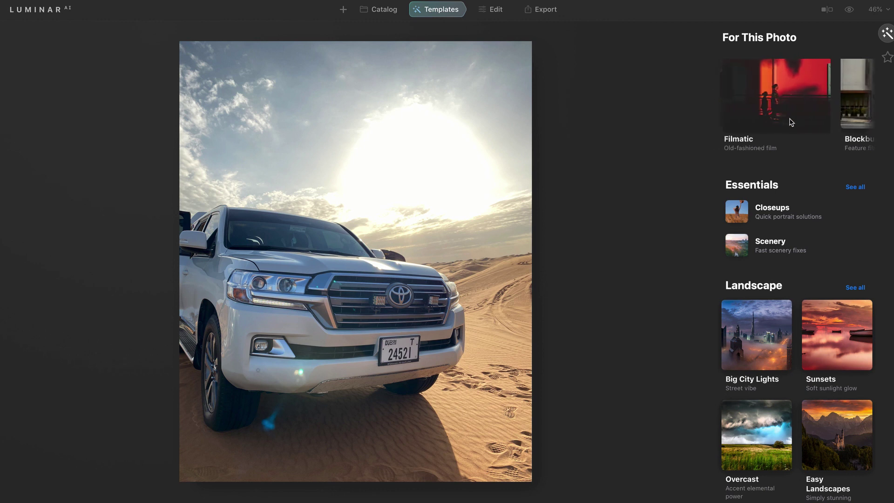
- Apply the Clean Light template from the Easy Landscapes collection and compare the photo with its original
click(857, 289)
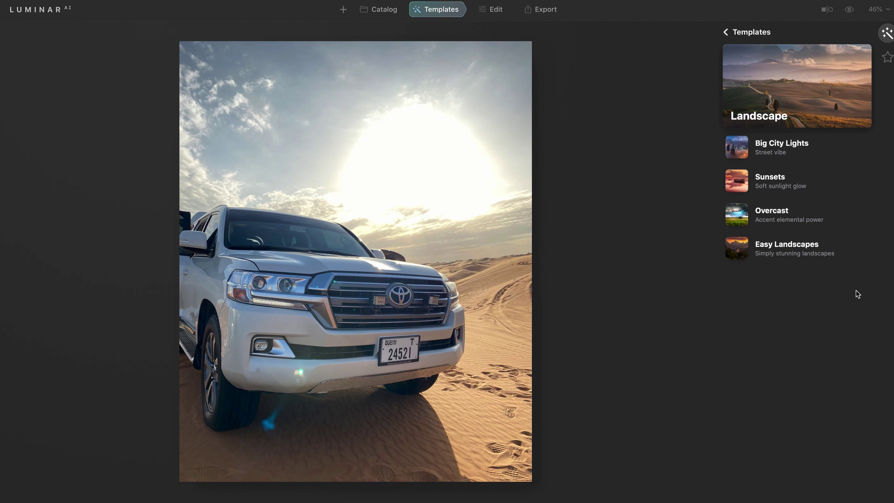
click(798, 251)
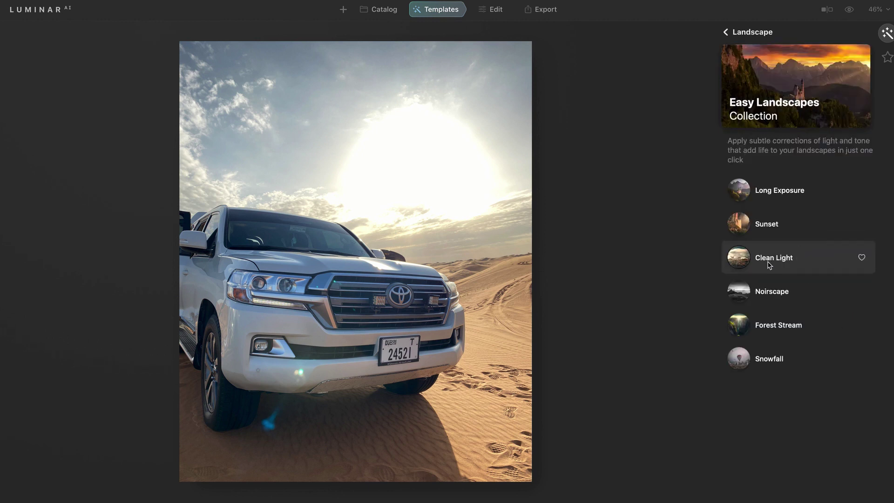
click(770, 261)
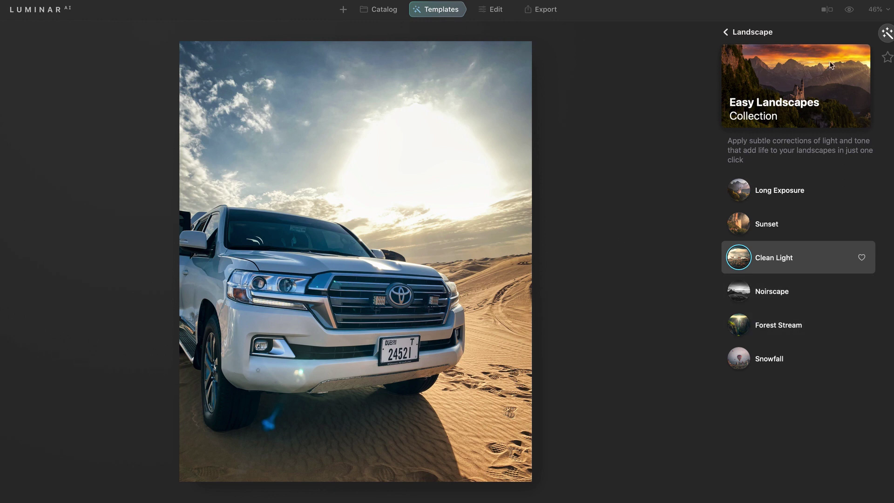
click(854, 13)
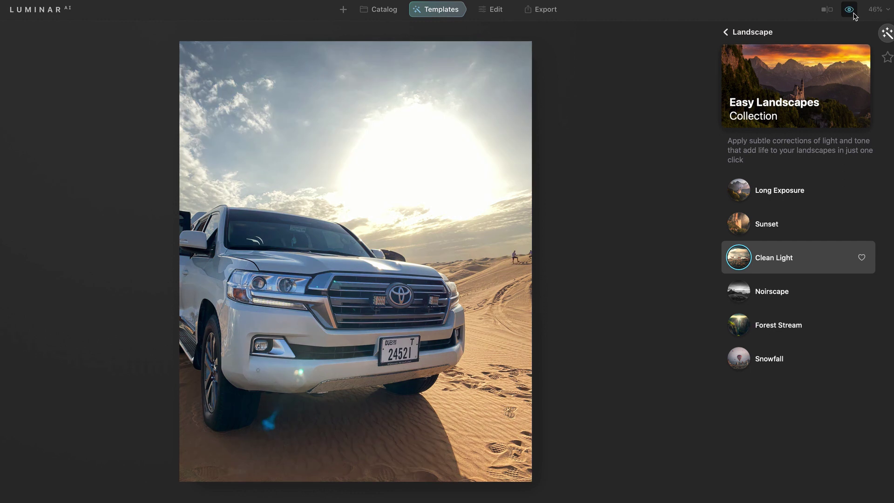
click(854, 14)
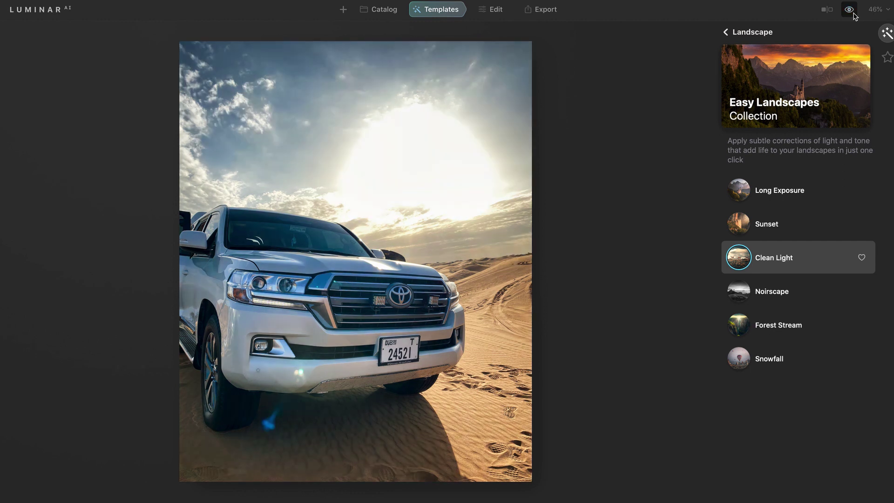
click(854, 14)
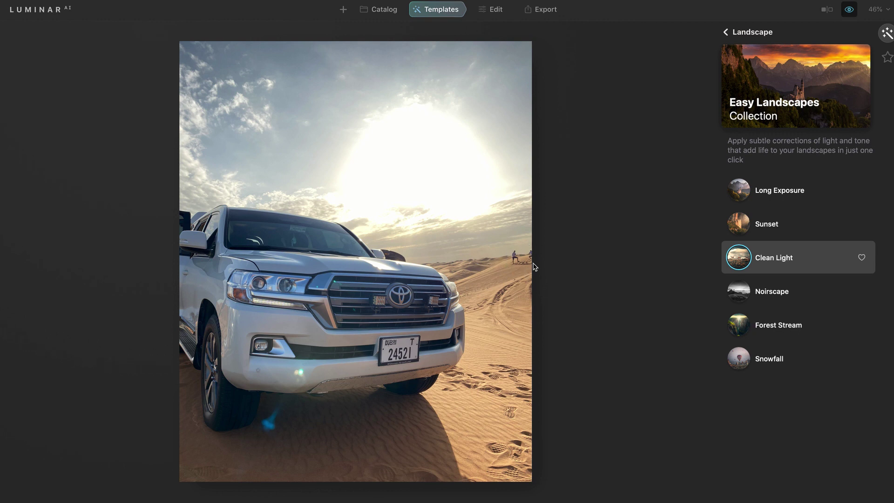
key(backslash)
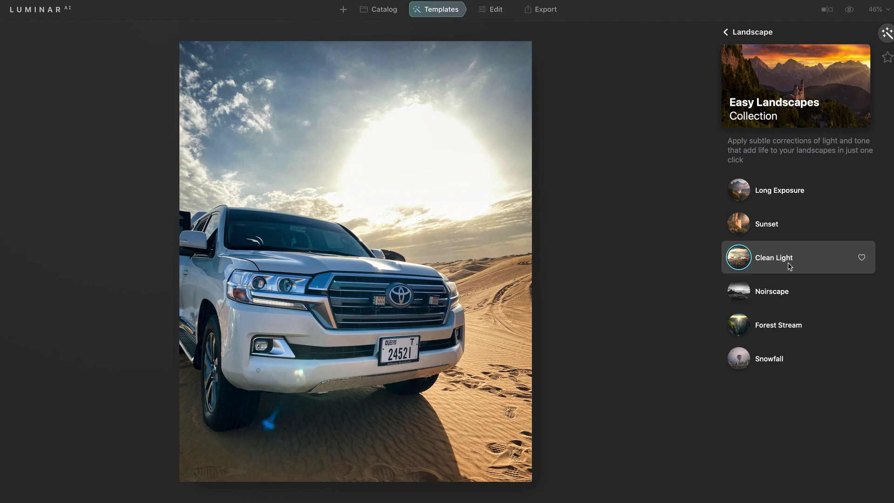
- Replace the photo's sky with Sunset 1 using Sky AI and compare the result with the original
click(497, 9)
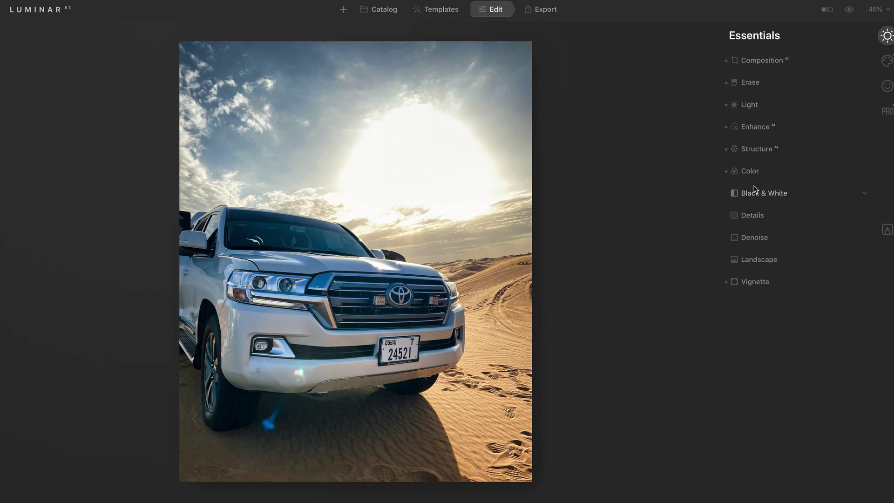
click(888, 62)
click(786, 69)
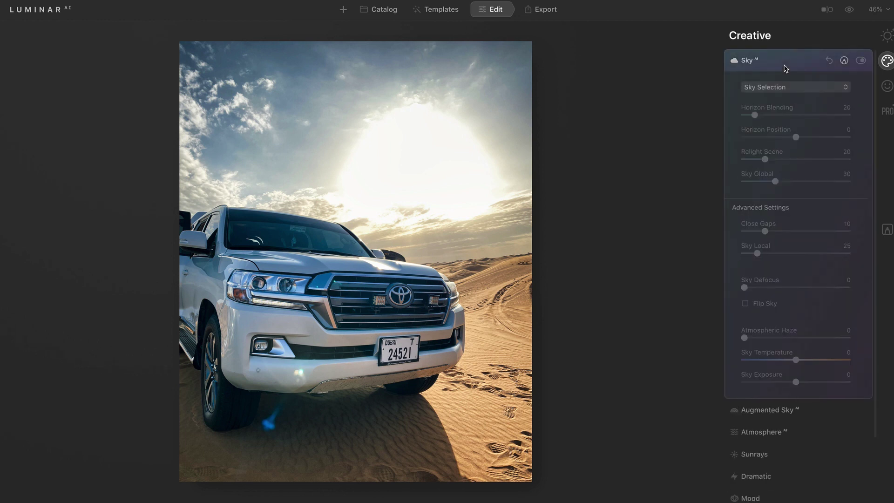
click(793, 89)
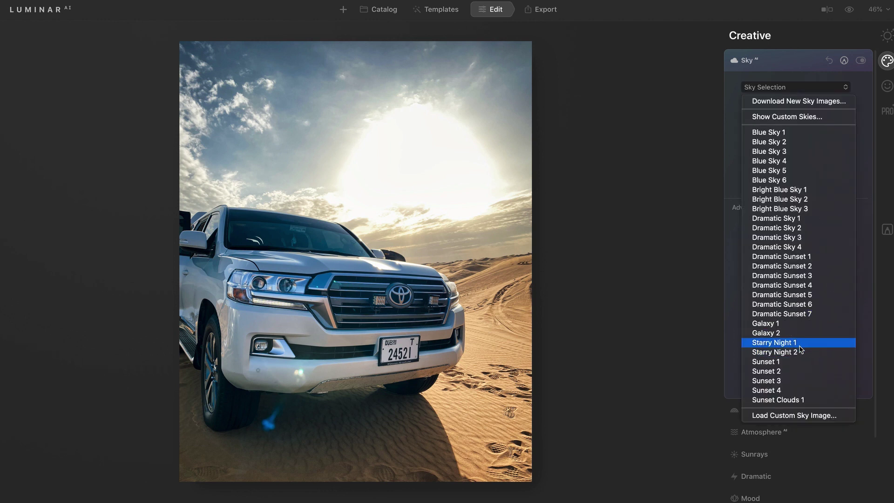
click(794, 363)
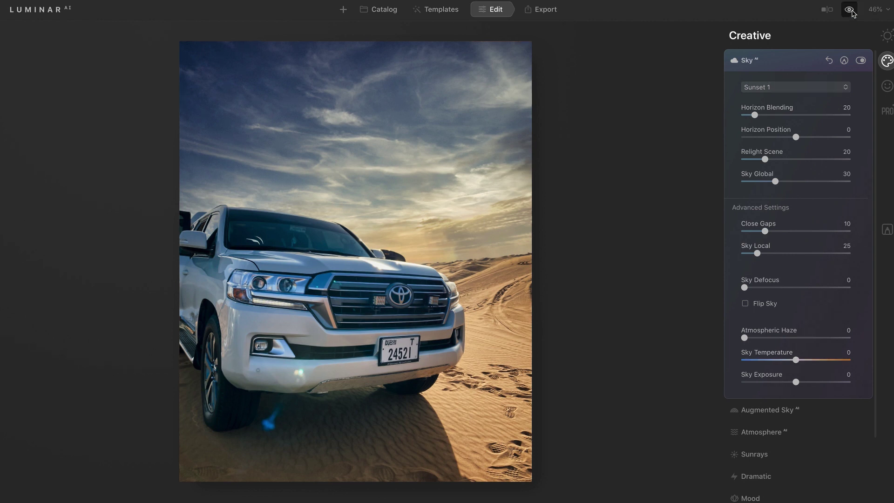
click(852, 11)
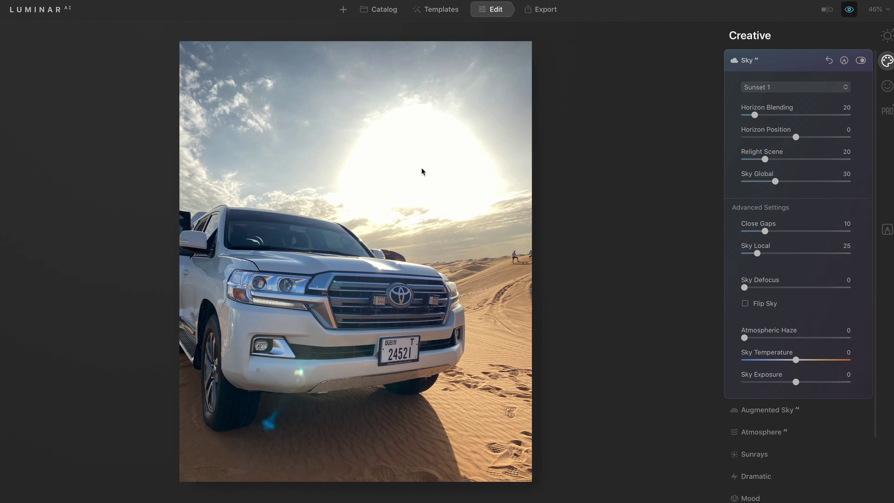
key(backslash)
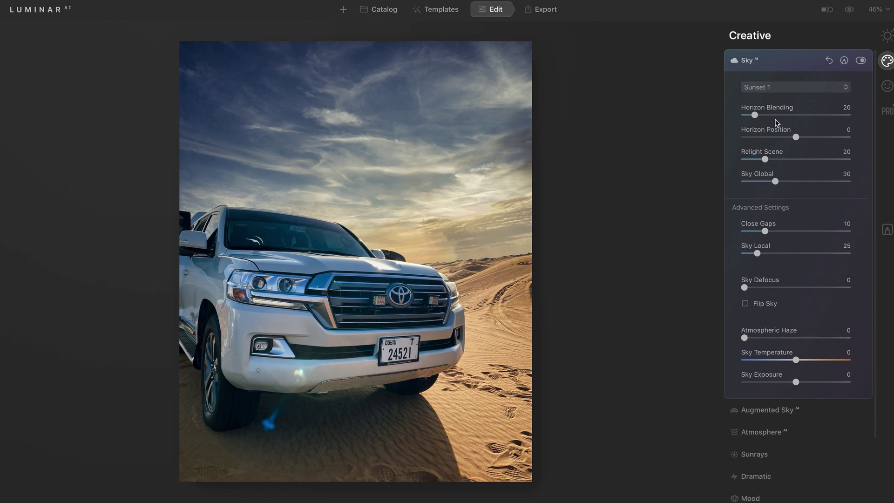
- Set the new sky's Horizon Position to 10, Relight Scene to 26, Horizon Blending to 134 and Sky Global to 58
mouse_move(797, 139)
mouse_down()
mouse_move(808, 139)
mouse_move(782, 139)
mouse_move(802, 139)
mouse_up()
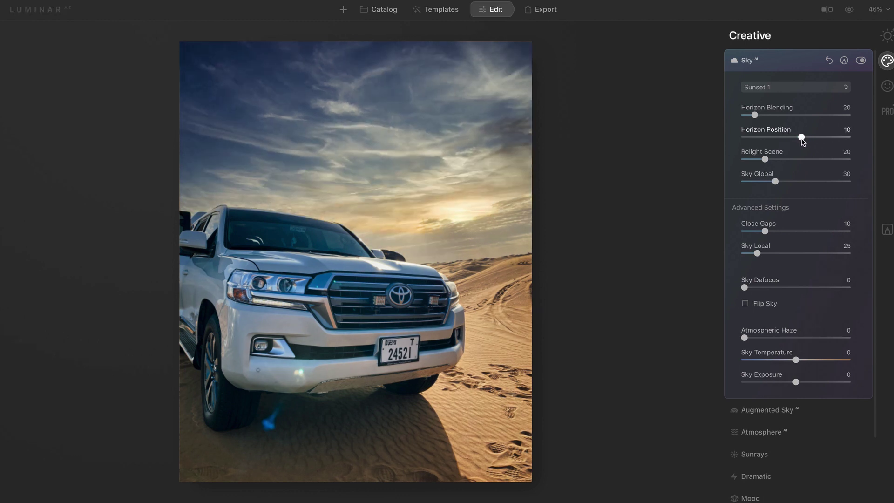
mouse_move(765, 159)
mouse_down()
mouse_move(833, 164)
mouse_move(744, 164)
mouse_move(771, 162)
mouse_up()
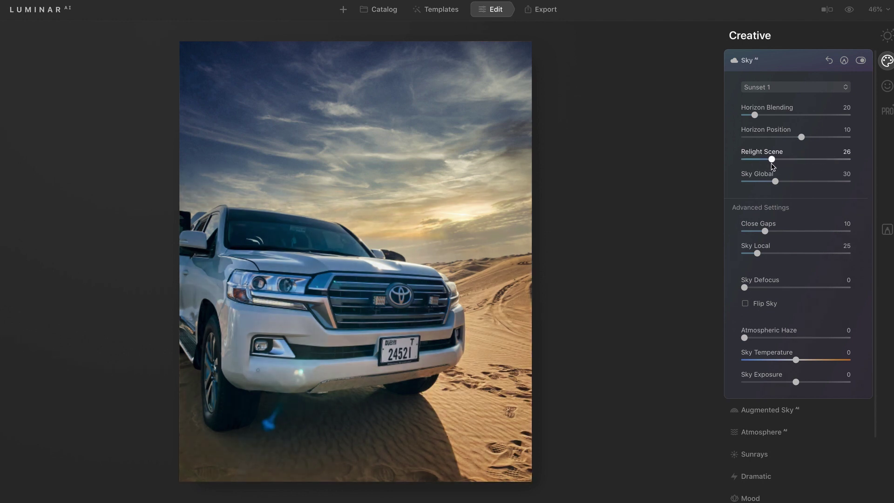
drag(756, 120, 818, 121)
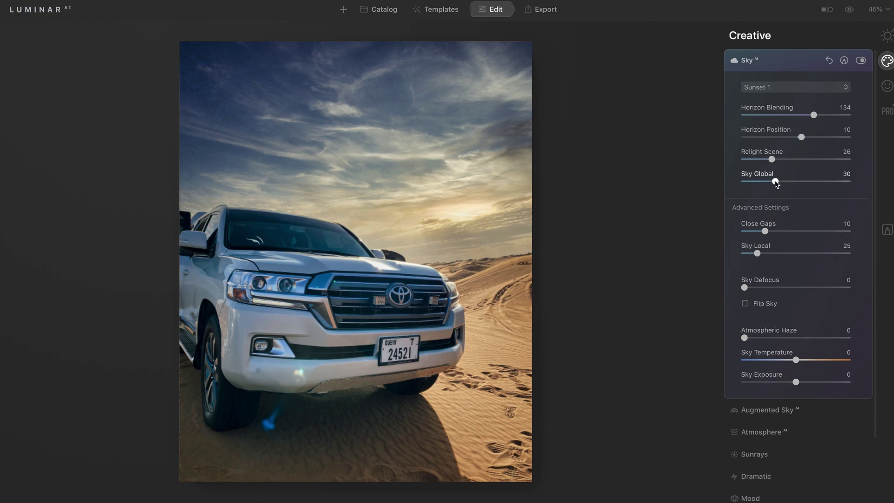
drag(776, 184, 794, 183)
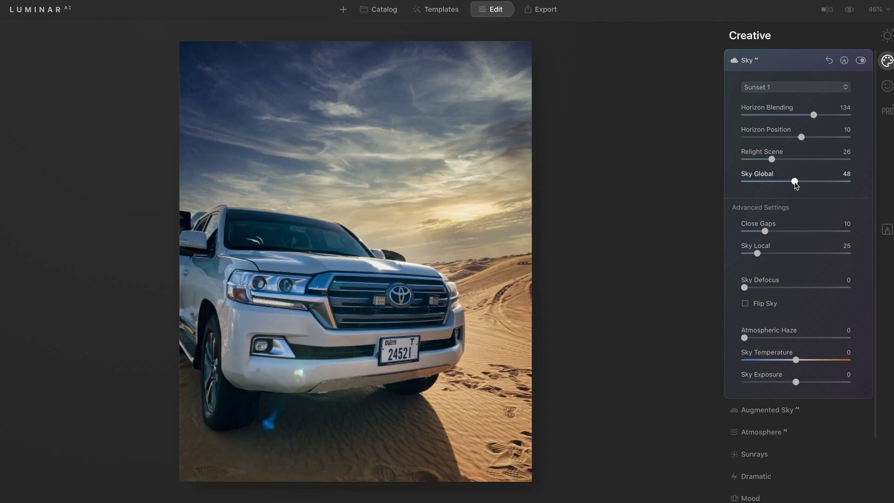
mouse_move(796, 185)
mouse_down()
mouse_move(821, 186)
mouse_move(744, 185)
mouse_move(825, 188)
mouse_move(807, 191)
mouse_up()
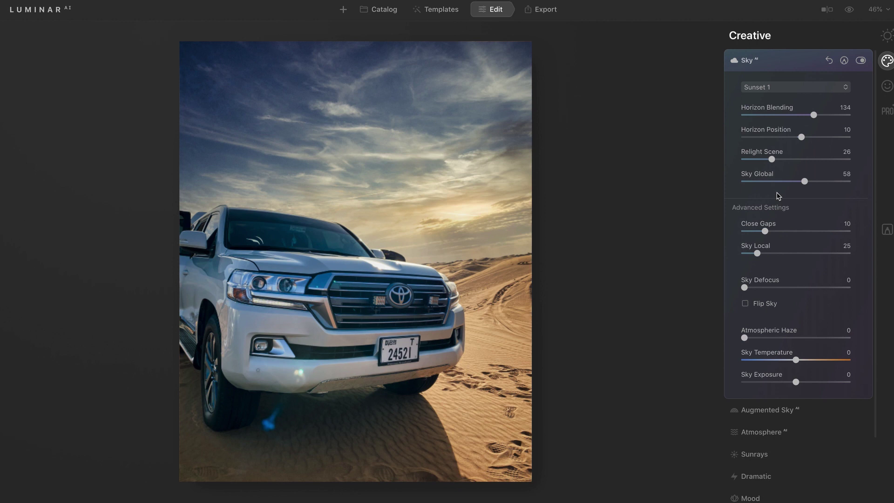
- Refine the sky with Close Gaps 26, Sky Local 43, Sky Temperature -12 and Sky Exposure -12
drag(767, 235, 802, 234)
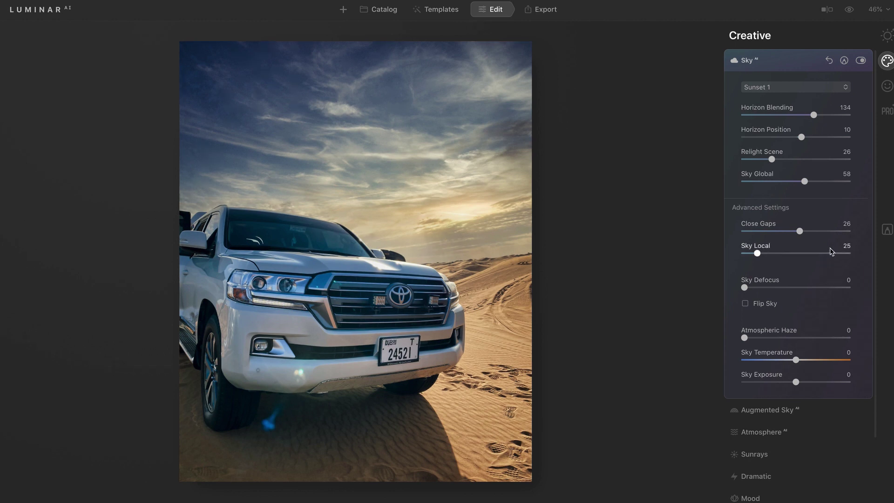
drag(757, 253, 768, 254)
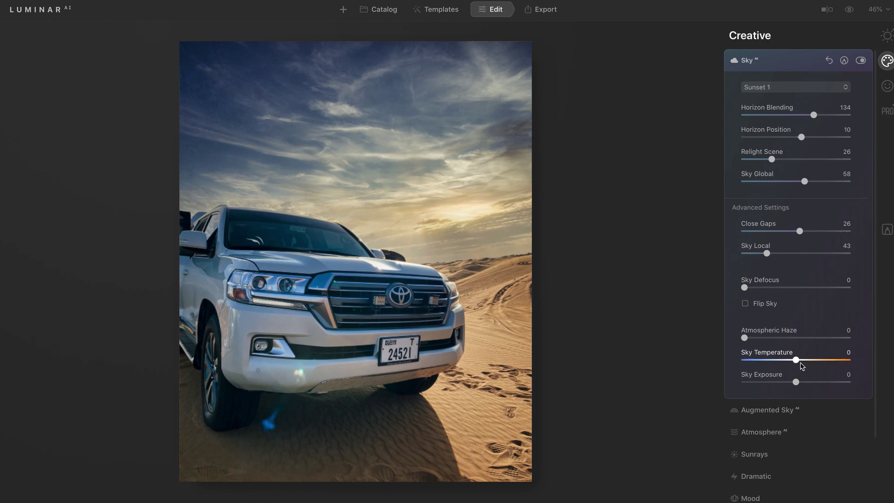
drag(796, 362, 796, 362)
drag(793, 364, 792, 364)
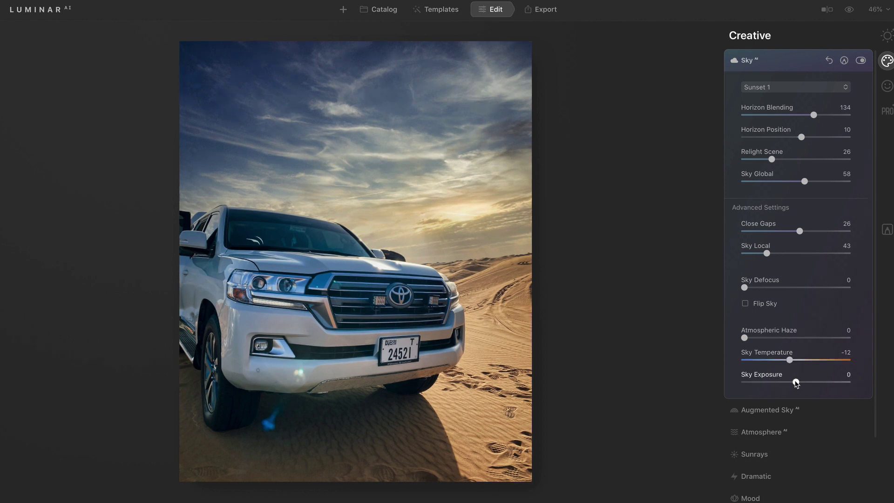
drag(796, 383, 790, 383)
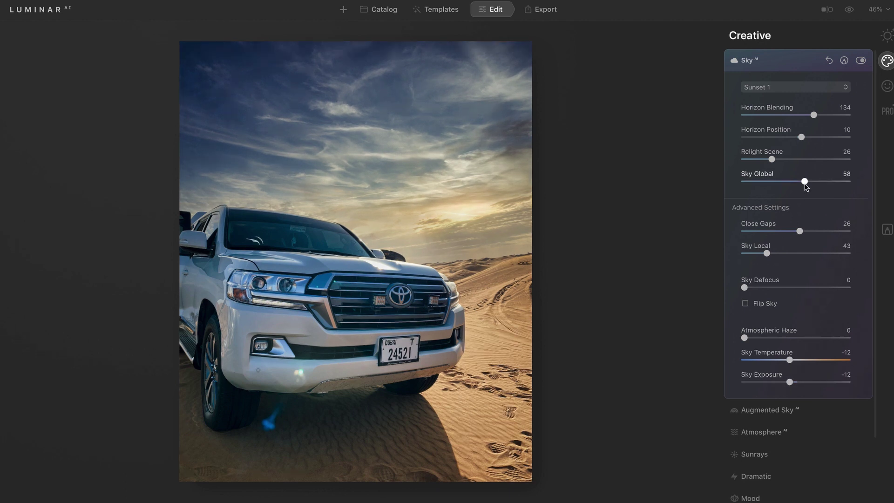
- Reduce Sky Global to 29 and Horizon Blending to 100, and set Sky Defocus to 3
drag(805, 182, 774, 182)
drag(813, 115, 793, 115)
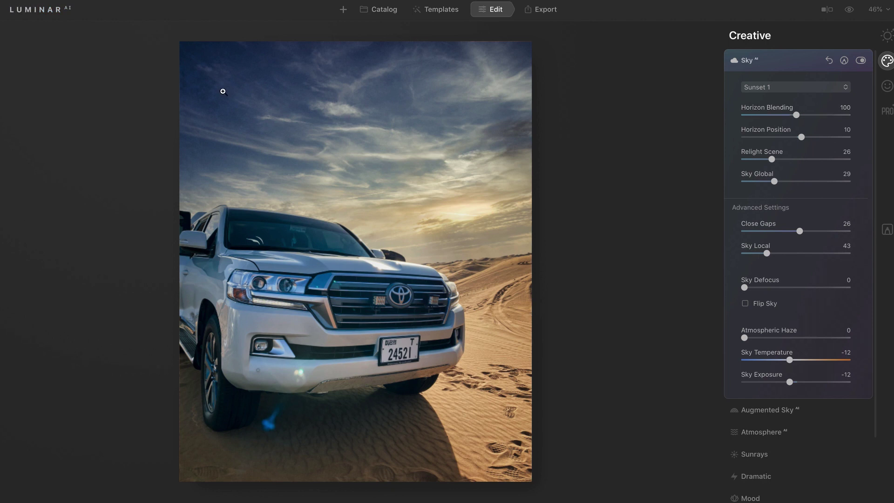
click(222, 92)
click(214, 111)
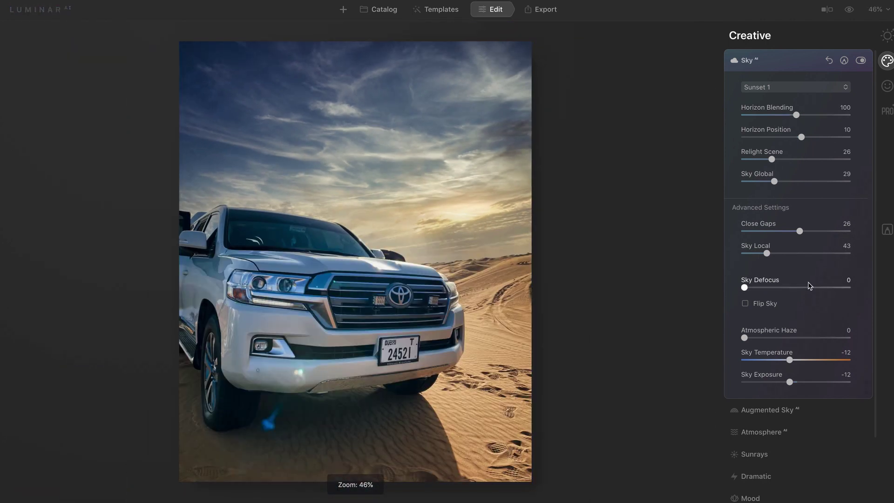
drag(747, 290, 759, 292)
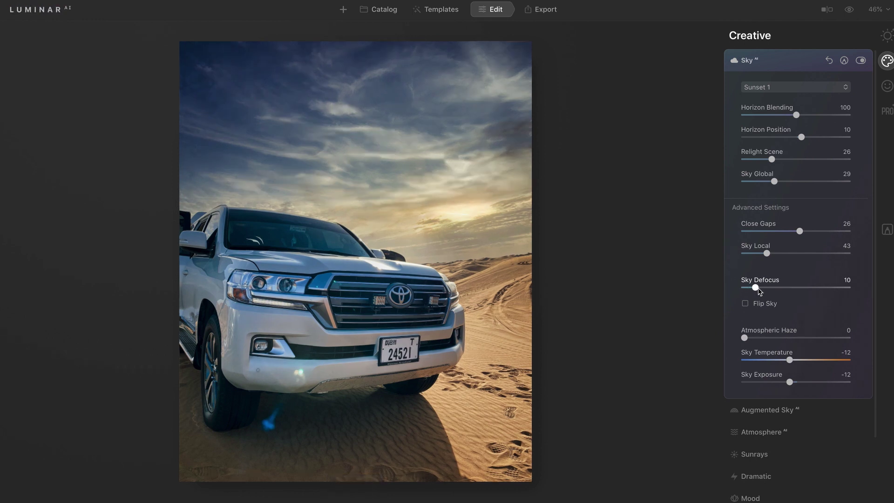
drag(759, 290, 751, 288)
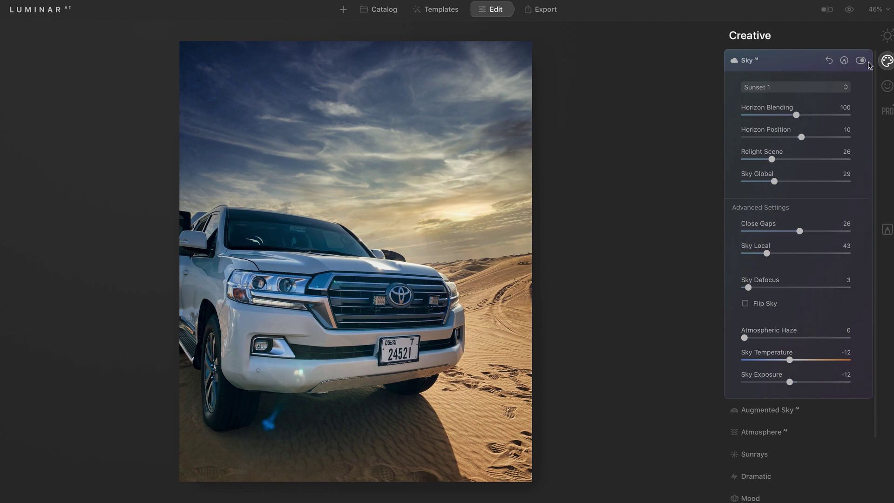
- Slightly increase the Toning Amount and compare the edited photo with the original
click(750, 61)
click(847, 11)
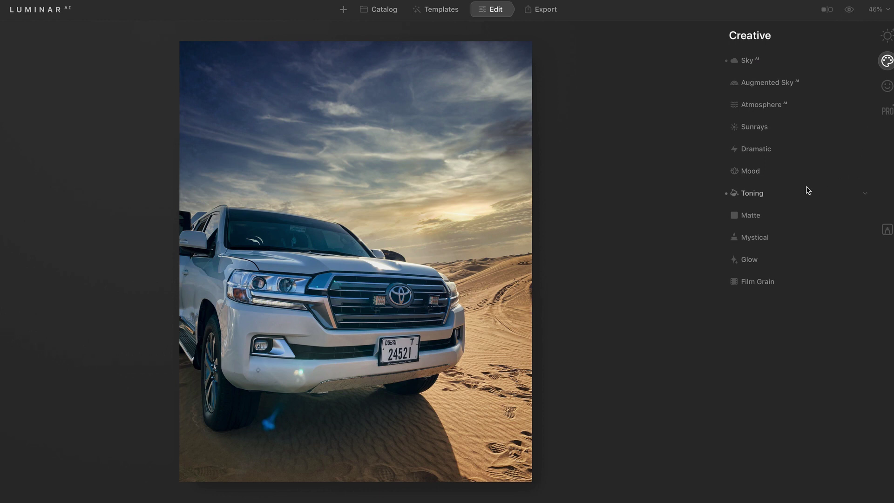
click(791, 195)
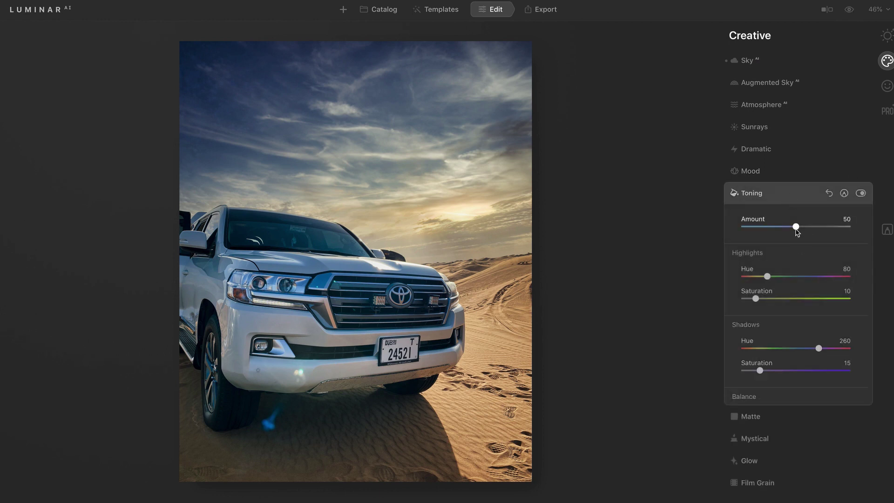
mouse_move(797, 231)
mouse_down()
mouse_move(776, 232)
mouse_move(805, 232)
mouse_up()
click(768, 196)
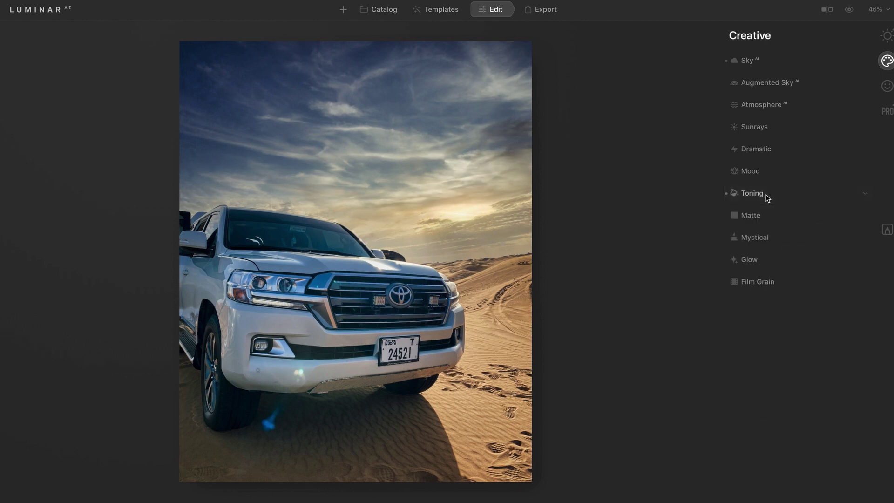
click(848, 9)
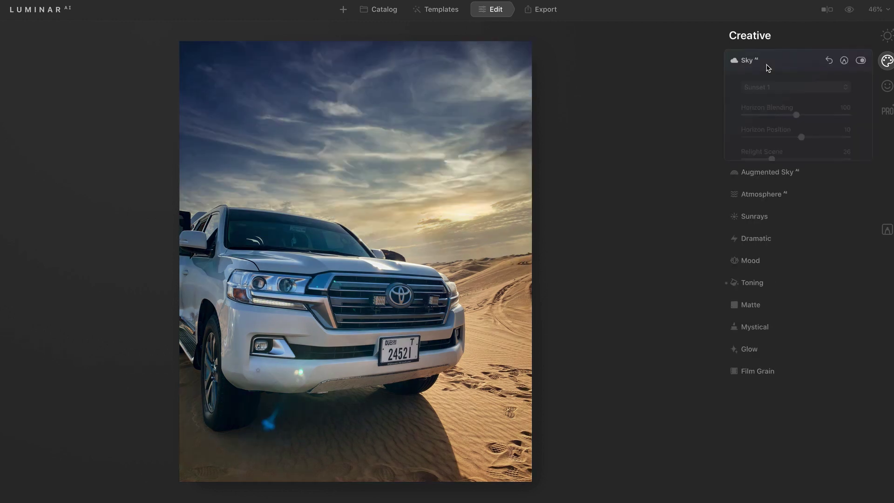
- Crop the photo to the 4:5 ratio, shifting the image slightly downward within the crop frame
click(888, 36)
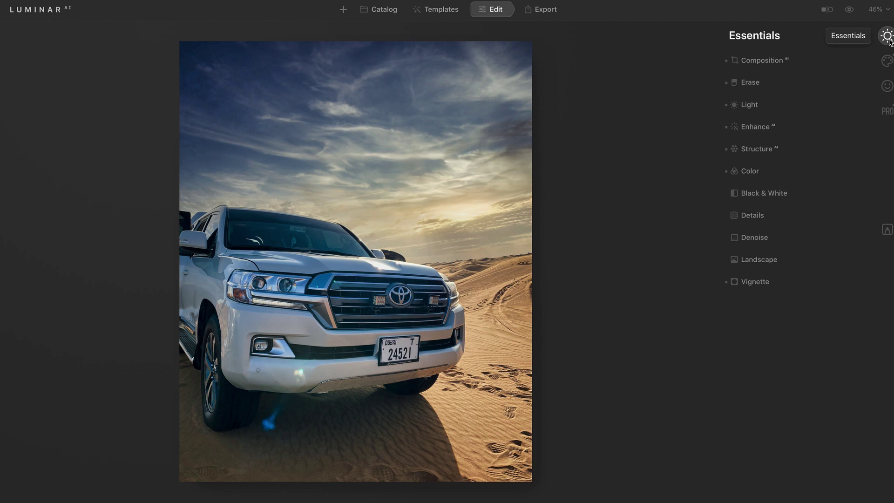
click(764, 60)
click(788, 107)
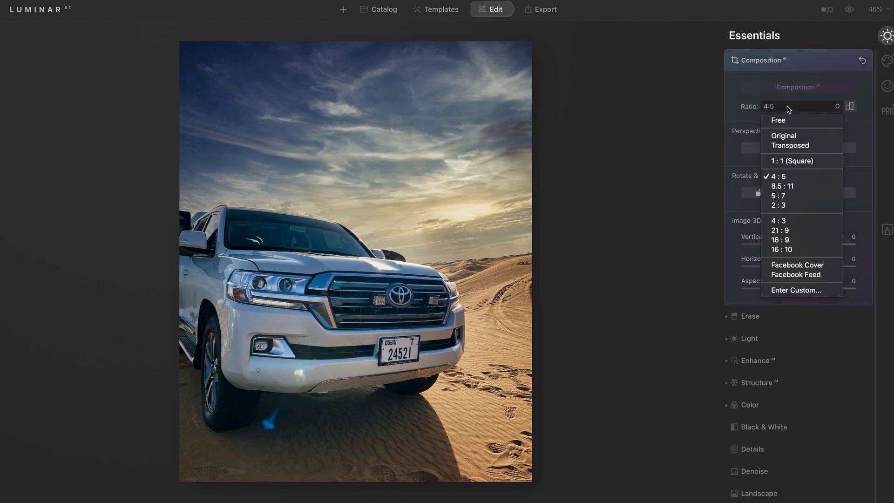
click(789, 177)
drag(417, 282, 424, 300)
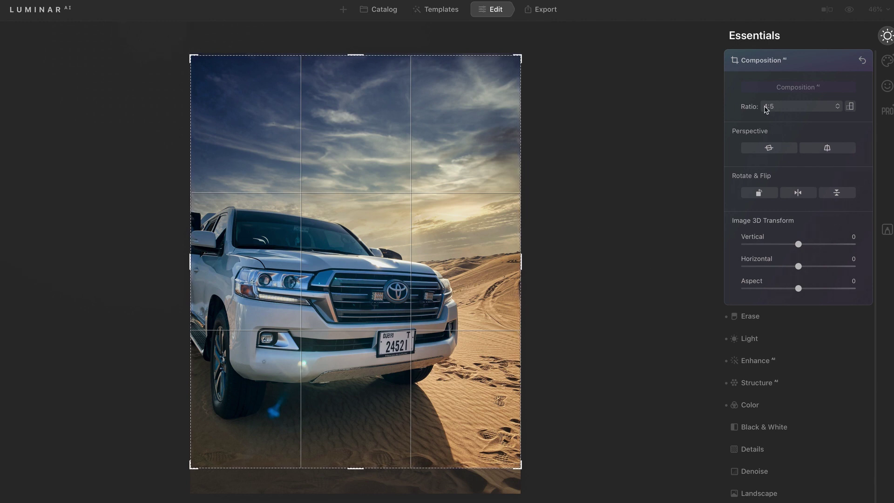
click(763, 65)
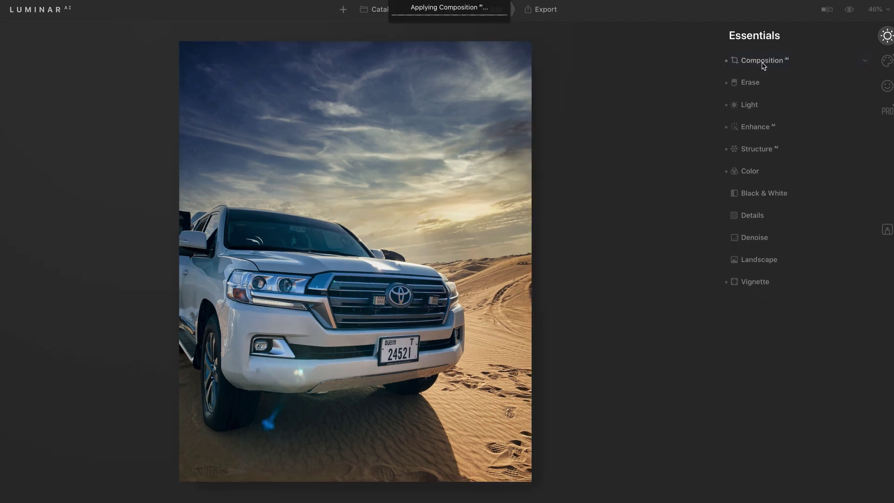
- Set the photo's Exposure to -0.35 and Smart Contrast to 29 with the Light tool
click(763, 110)
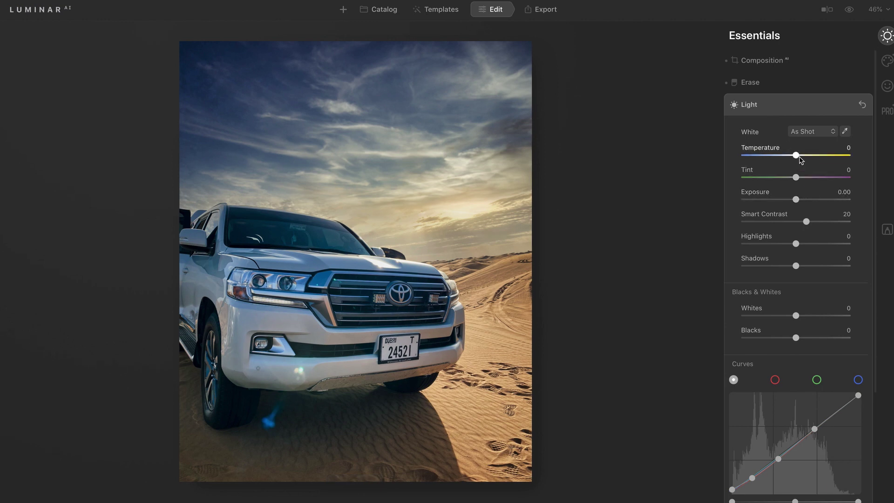
drag(797, 200, 792, 201)
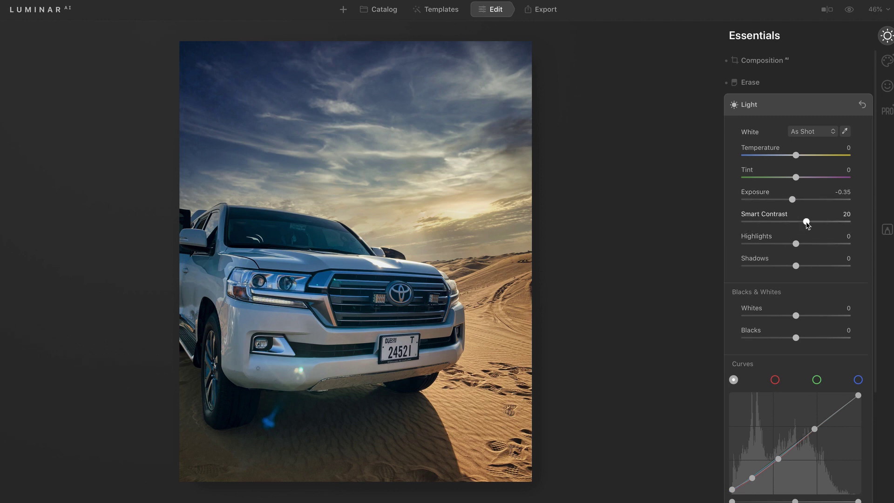
mouse_move(807, 224)
mouse_down()
mouse_move(848, 223)
mouse_move(742, 229)
mouse_move(812, 231)
mouse_up()
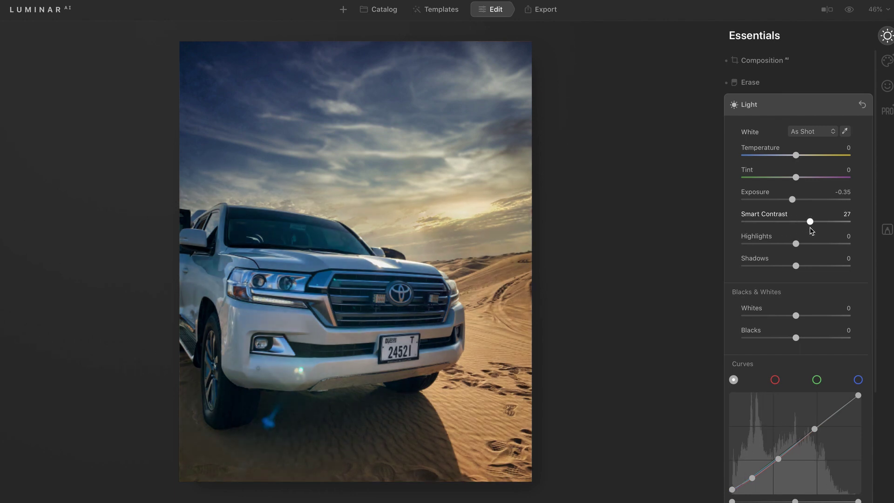
drag(811, 231, 813, 232)
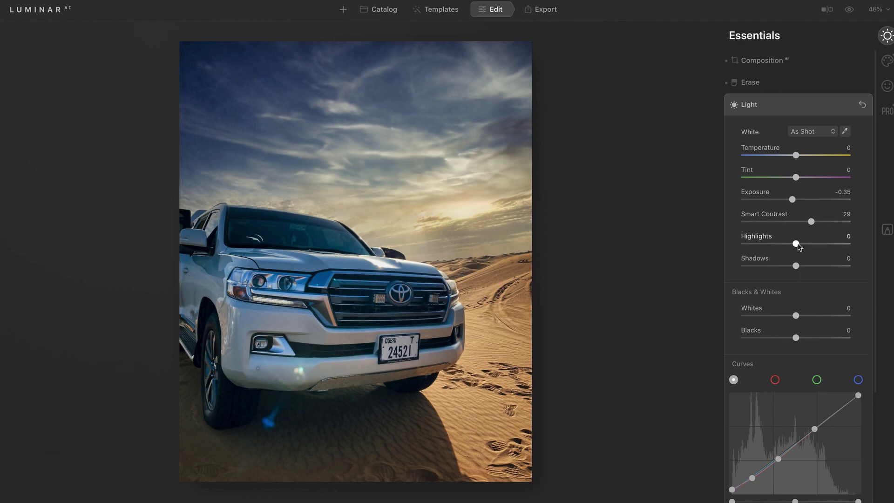
- Set Highlights to 22, Shadows to 7, Whites to -18 and Blacks to 11 for the photo
drag(797, 246, 810, 248)
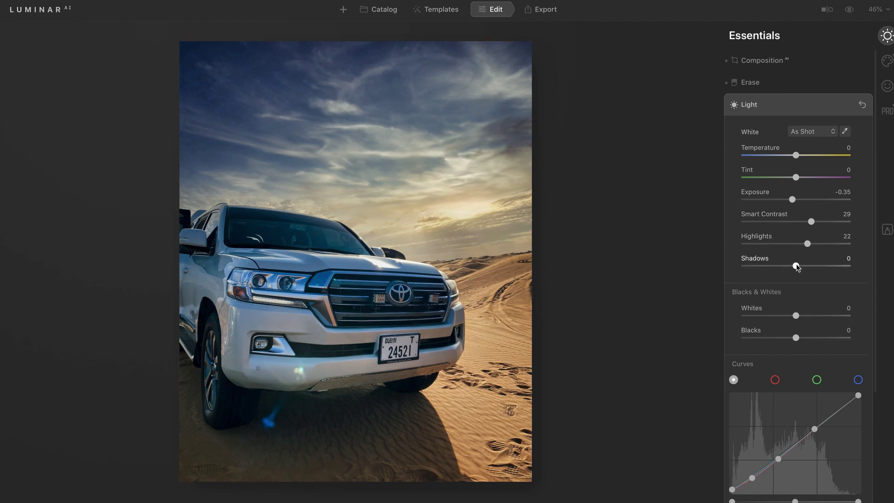
drag(798, 267, 801, 269)
drag(797, 316, 787, 316)
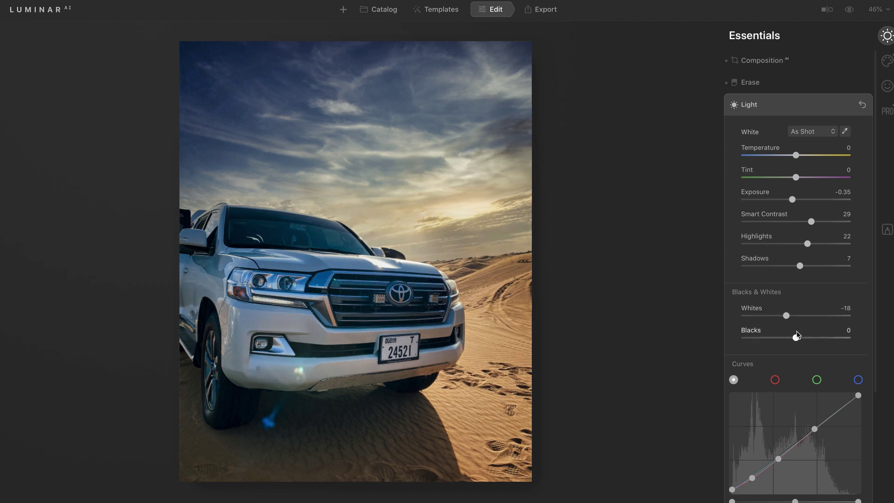
drag(797, 338, 804, 339)
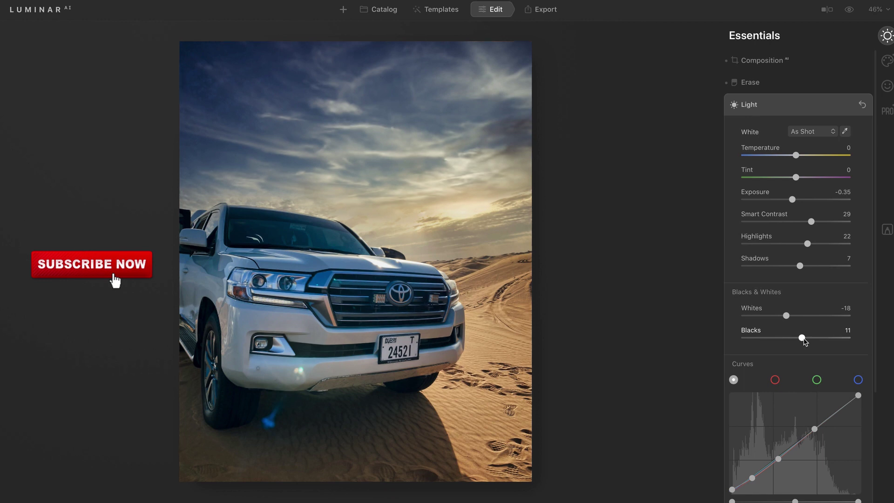
- Set the Enhance tool's Accent to 46 and adjust its Sky Enhancer amount
scroll(789, 361, down, 3)
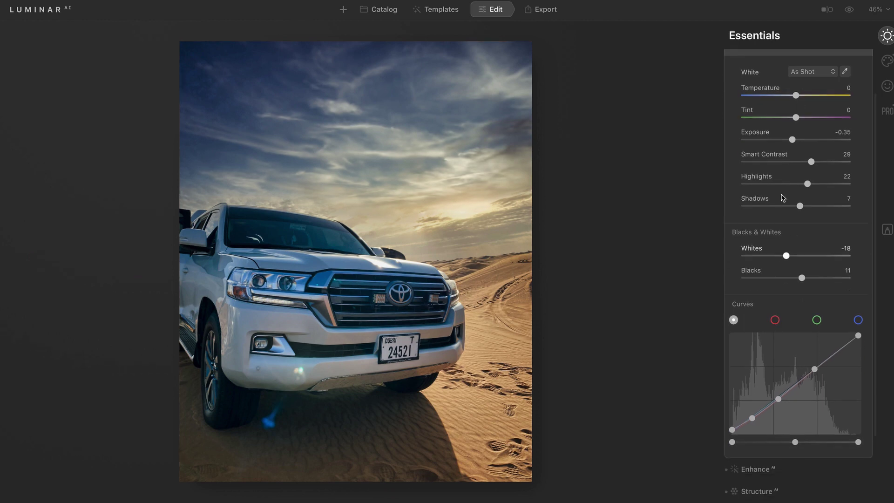
click(755, 468)
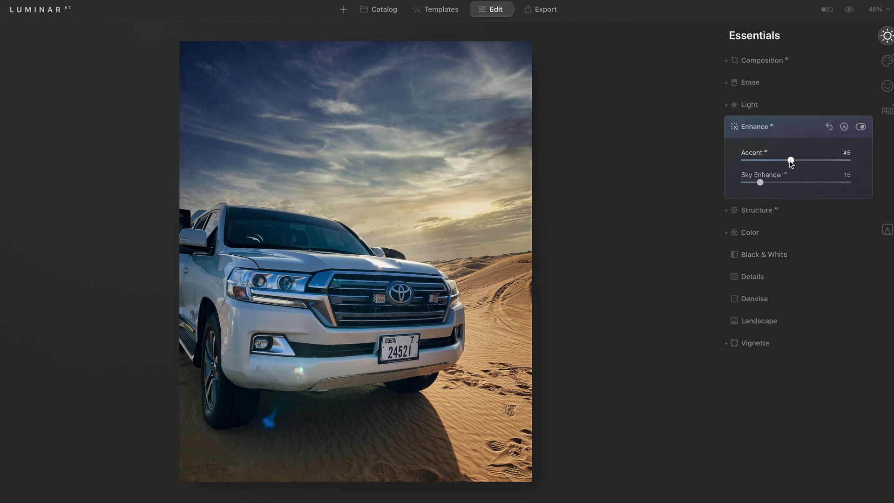
drag(791, 161, 851, 164)
key(ctrl+z)
key(ctrl+z)
key(ctrl+z)
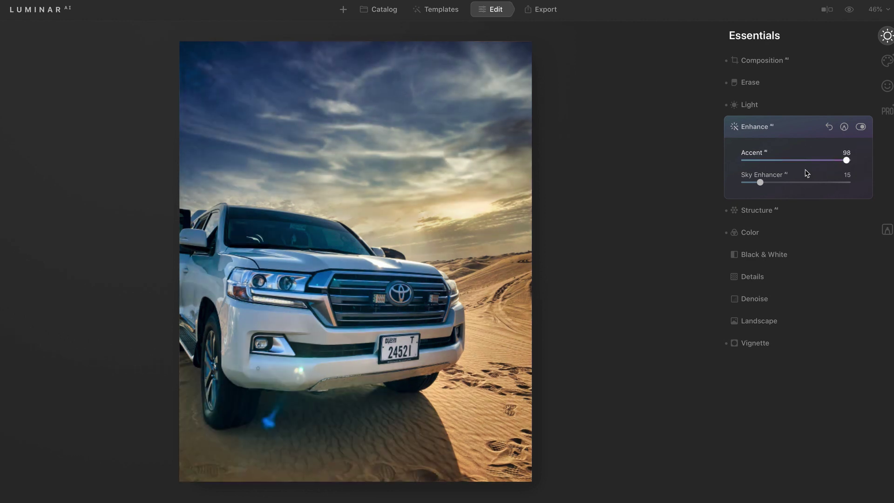
click(792, 167)
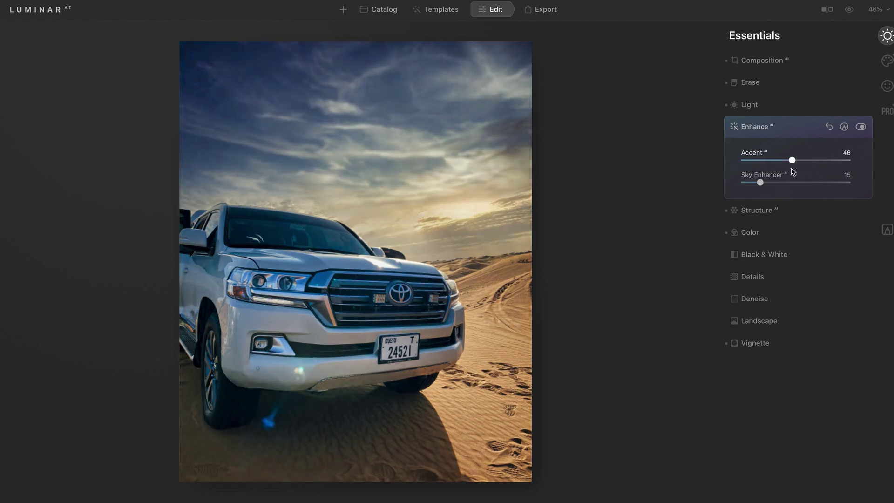
drag(761, 182, 719, 188)
mouse_move(776, 190)
mouse_down()
mouse_move(787, 189)
mouse_move(776, 190)
mouse_up()
click(757, 138)
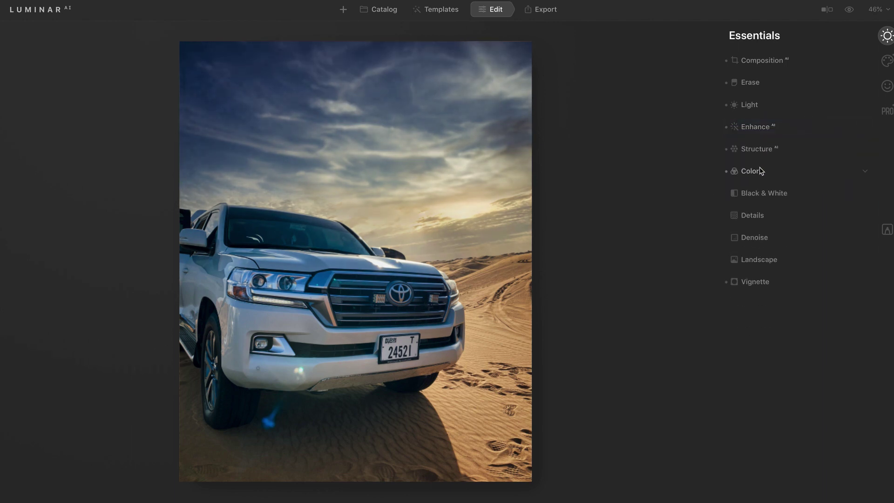
- Try a stronger Structure Amount, and set both Structure Amount and Boost to 0
click(766, 155)
drag(797, 183, 852, 184)
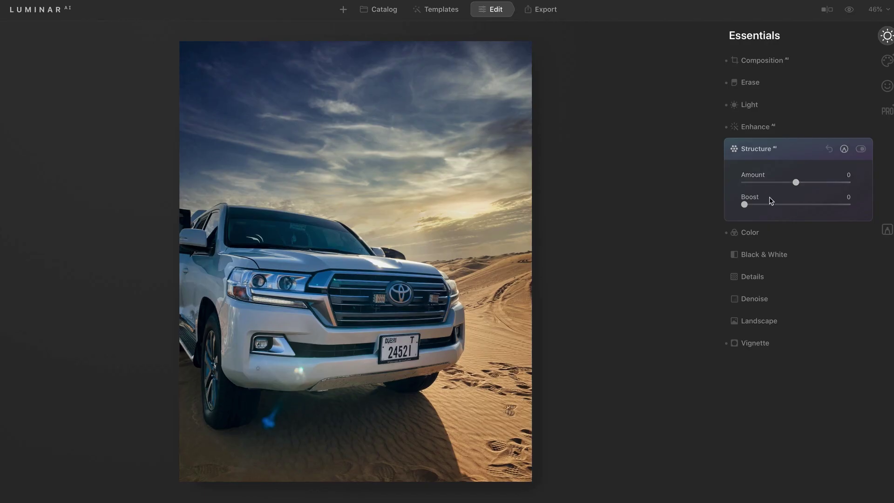
click(757, 149)
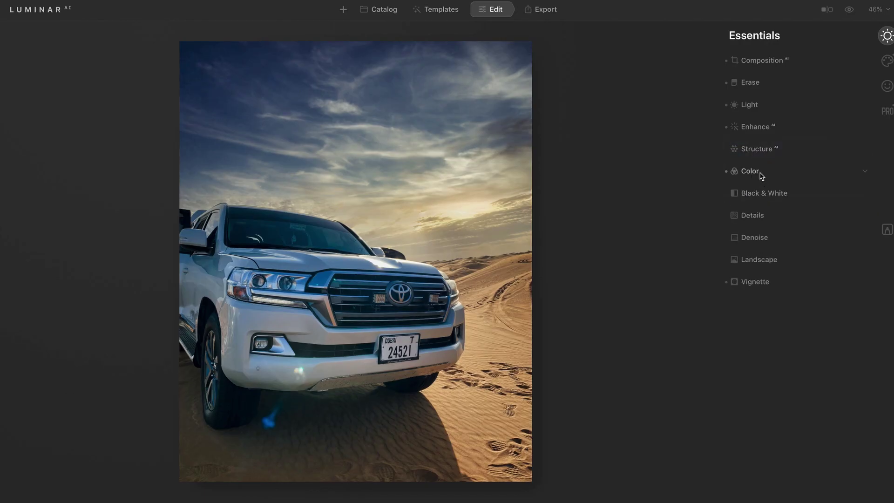
- Set the photo's Saturation to -13, Vibrance to -11 and Remove Color Cast to 38
click(759, 171)
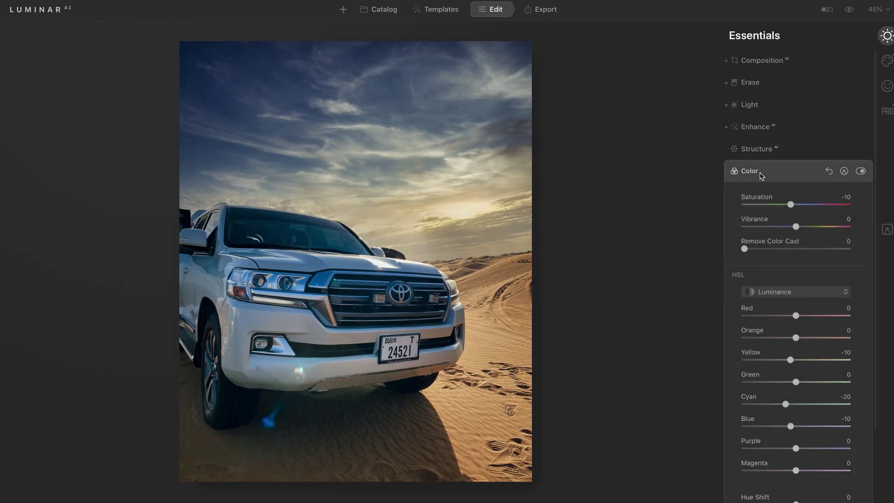
drag(791, 204, 790, 204)
drag(794, 226, 791, 227)
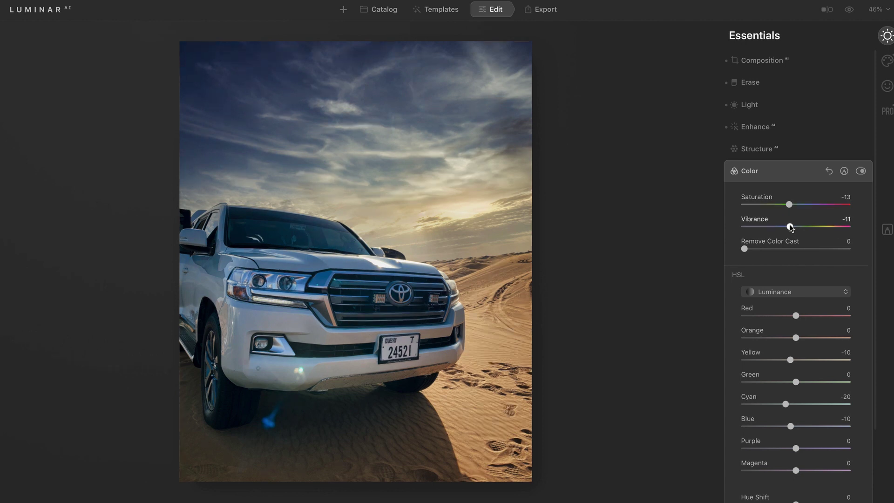
drag(745, 251, 787, 254)
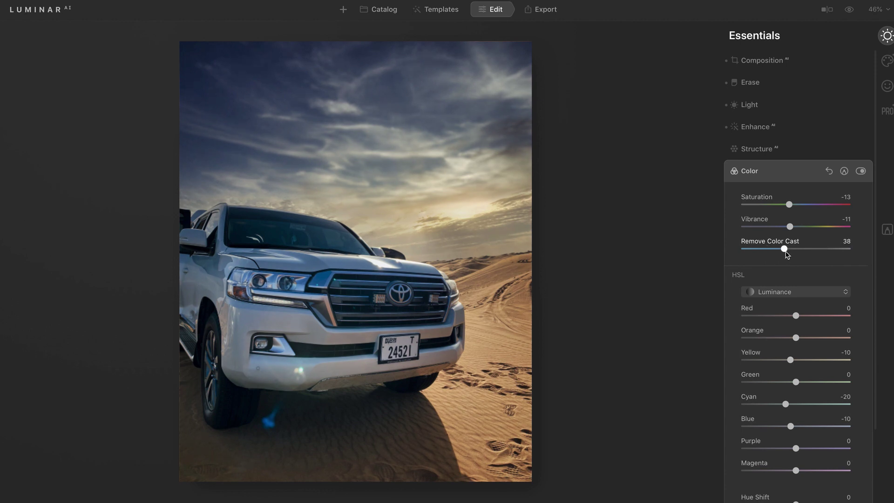
- Shift the photo's warm tones in HSL by setting the Orange hue to -35 and the Yellow hue to -43
click(795, 294)
click(794, 306)
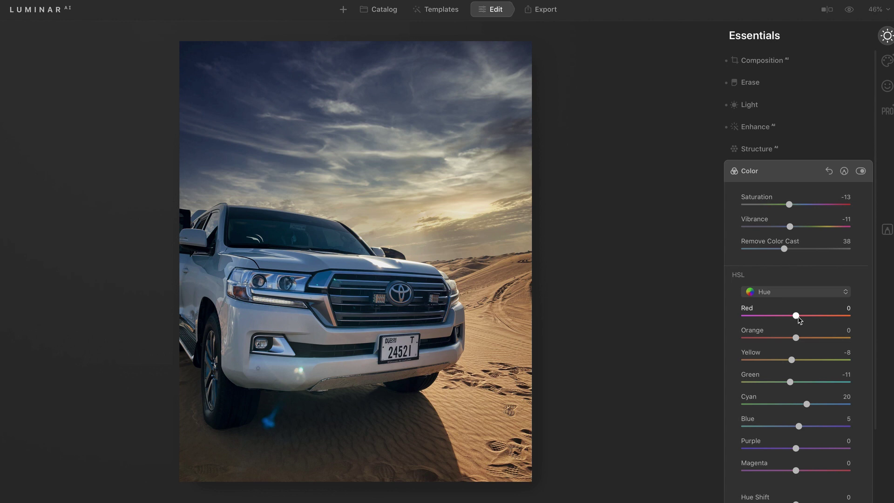
click(799, 293)
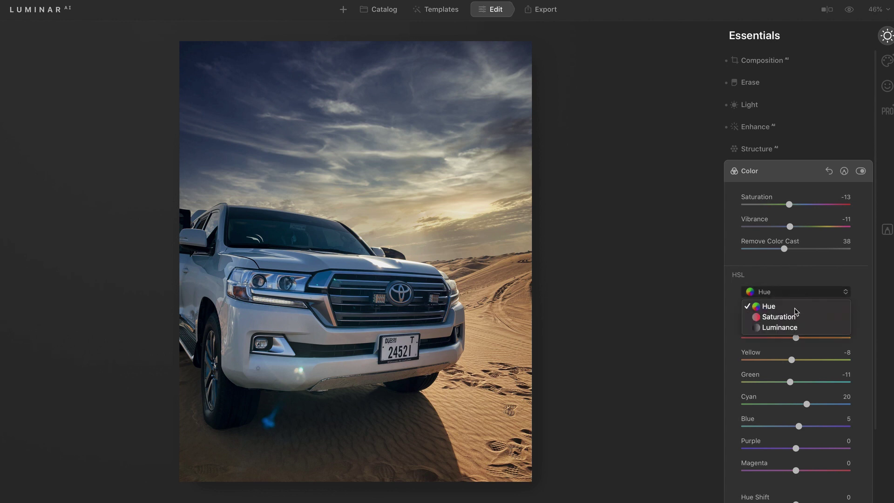
click(798, 303)
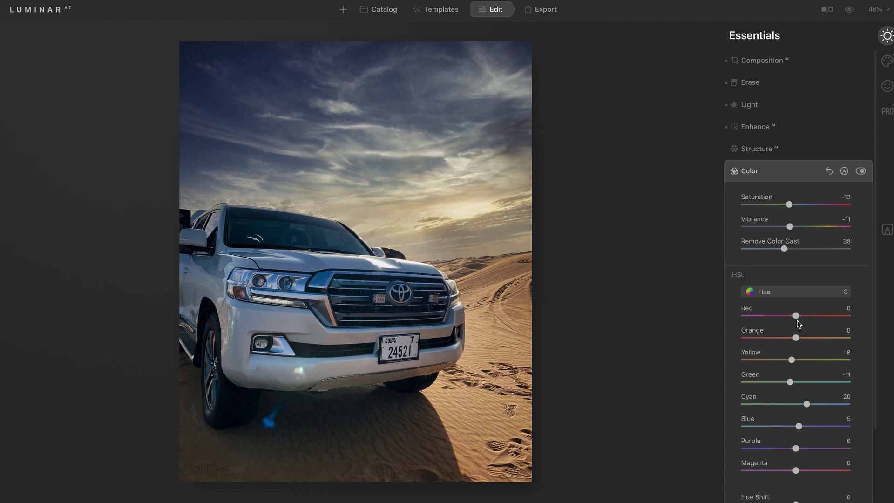
drag(796, 338, 777, 343)
drag(793, 361, 775, 365)
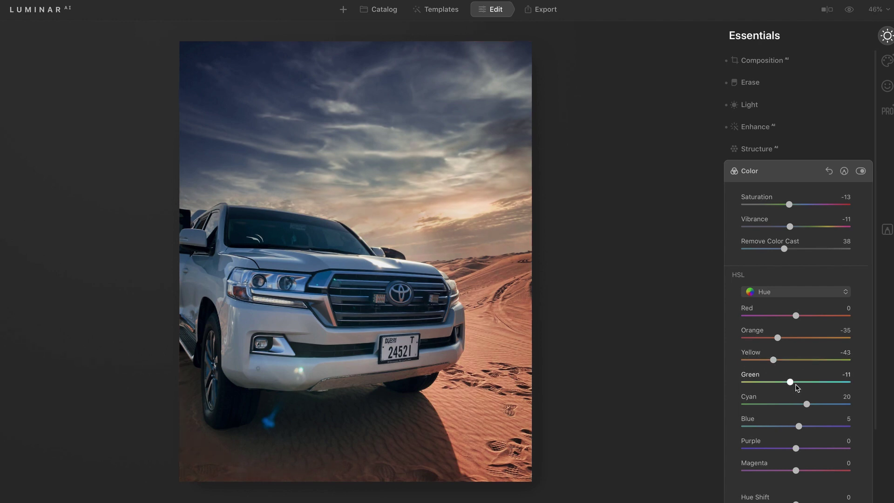
- Set the Green hue to -100, Cyan hue to -22, Blue hue to -15 and the overall Hue Shift to -7
drag(790, 383, 705, 405)
drag(807, 406, 790, 428)
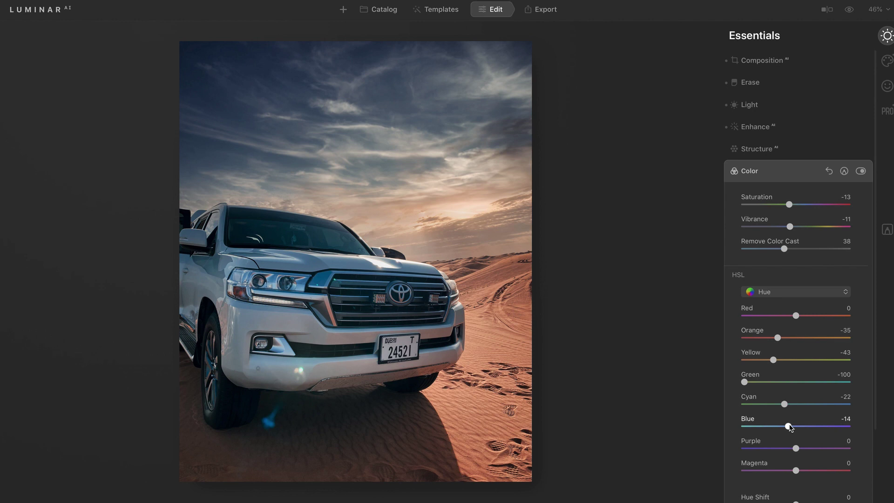
mouse_move(789, 428)
mouse_down()
mouse_move(806, 428)
mouse_move(790, 433)
mouse_up()
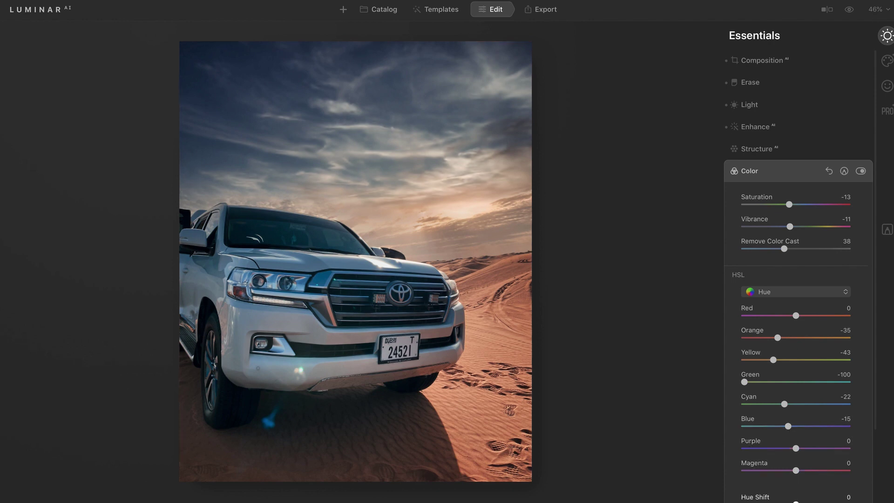
mouse_move(795, 502)
mouse_down()
mouse_move(744, 502)
mouse_move(841, 502)
mouse_move(768, 502)
mouse_move(820, 502)
mouse_move(770, 502)
mouse_move(808, 502)
mouse_move(772, 502)
mouse_move(793, 502)
mouse_up()
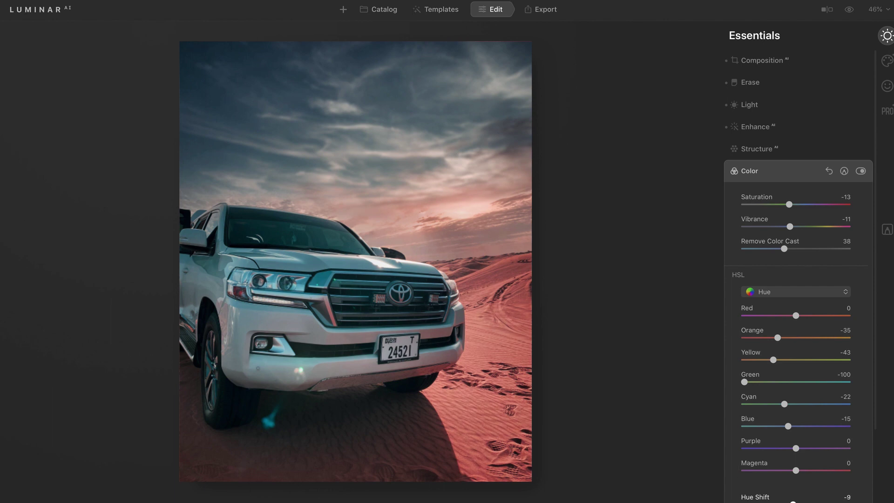
drag(795, 502, 794, 502)
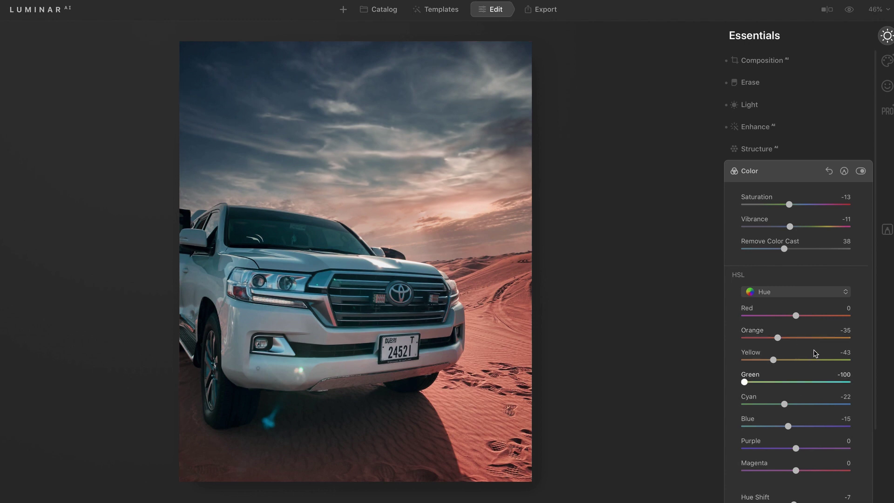
- Adjust the HSL Saturation by setting Orange to -24 and Yellow to 26, and lower the Blue saturation
click(791, 293)
click(784, 317)
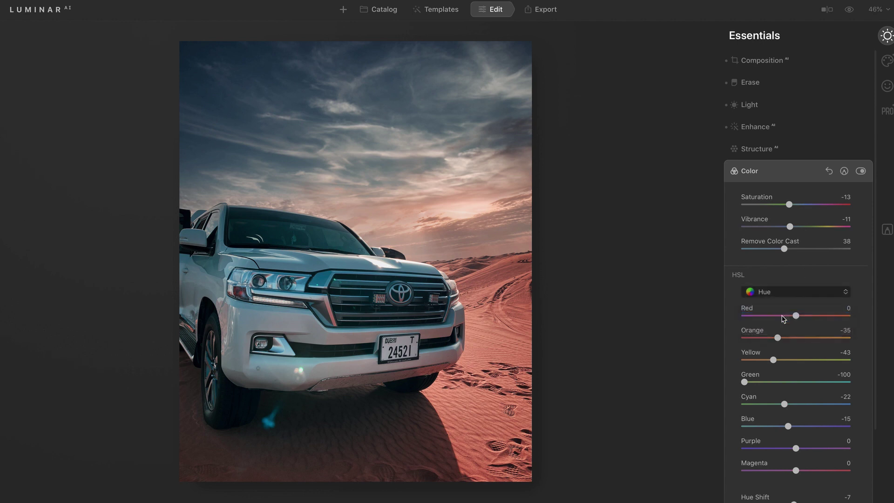
drag(797, 338, 784, 339)
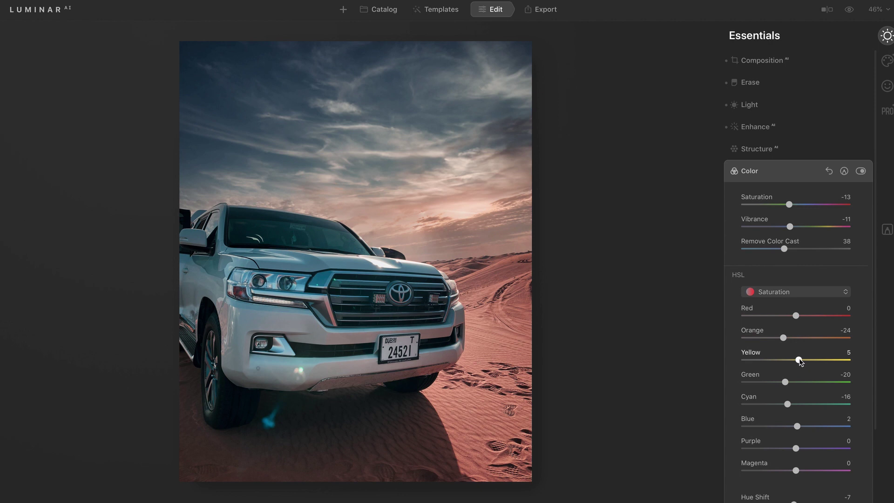
mouse_move(799, 361)
mouse_down()
mouse_move(824, 362)
mouse_move(746, 363)
mouse_move(830, 369)
mouse_move(812, 372)
mouse_up()
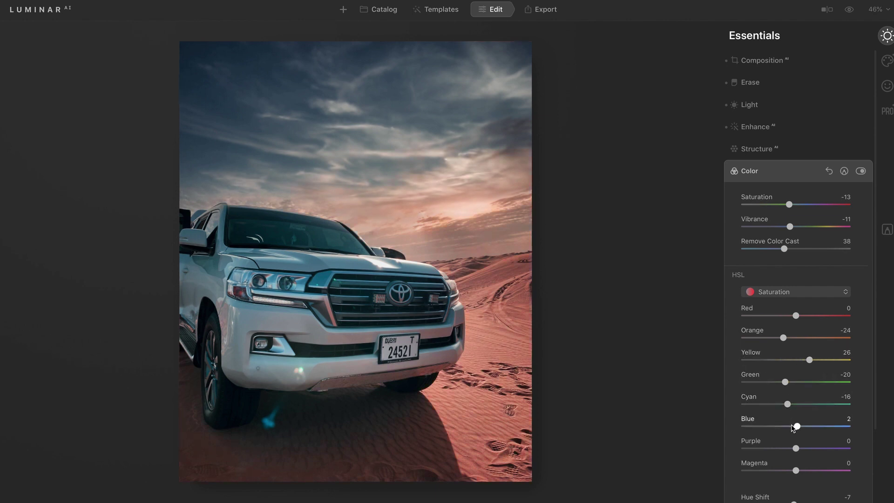
mouse_move(797, 427)
mouse_down()
mouse_move(770, 431)
mouse_move(783, 432)
mouse_up()
- Darken the blue tones by setting the Blue value of the HSL Luminance to -35
click(801, 297)
click(786, 328)
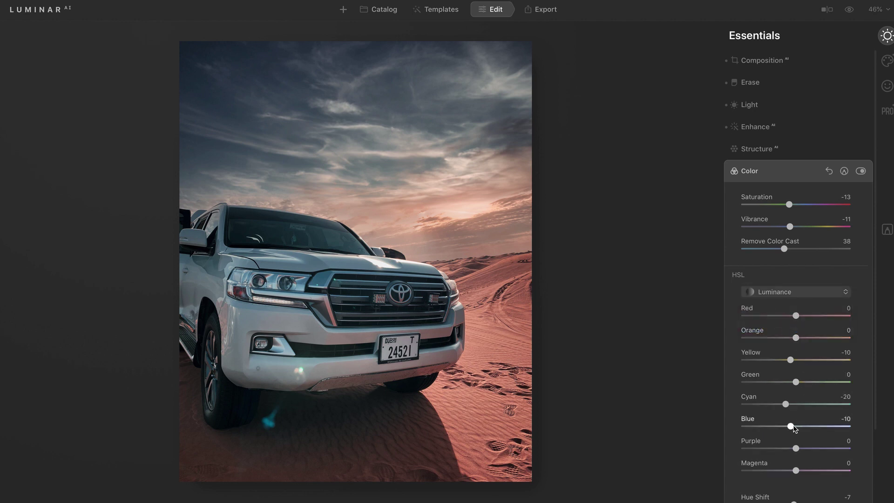
mouse_move(792, 427)
mouse_down()
mouse_move(849, 427)
mouse_move(775, 428)
mouse_move(779, 436)
mouse_up()
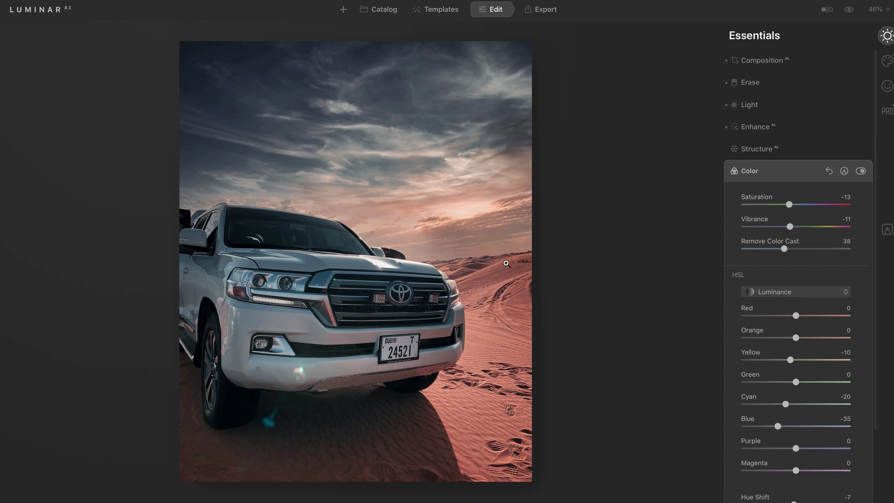
- Compare the color-graded photo with the original, and close the Color adjustments
click(851, 9)
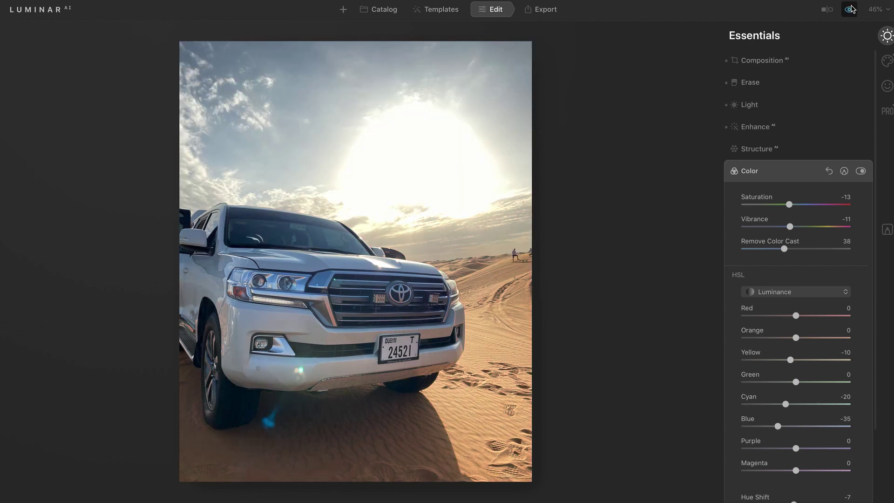
click(850, 9)
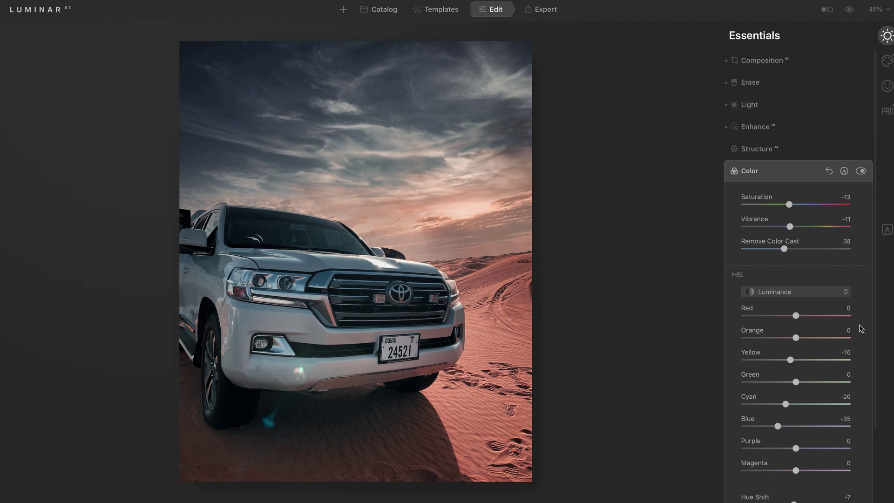
click(787, 295)
click(787, 295)
click(756, 171)
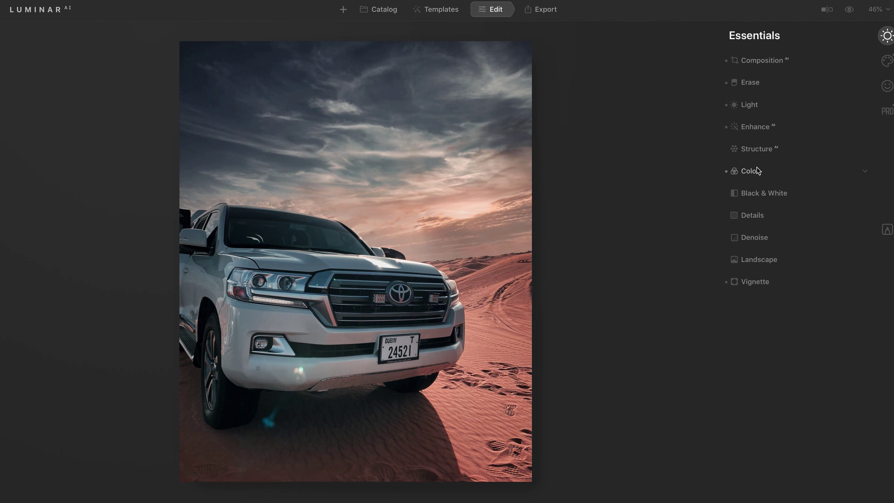
- Paint a Details mask over the car with a brush Radius of 57 while showing the mask overlay
click(759, 218)
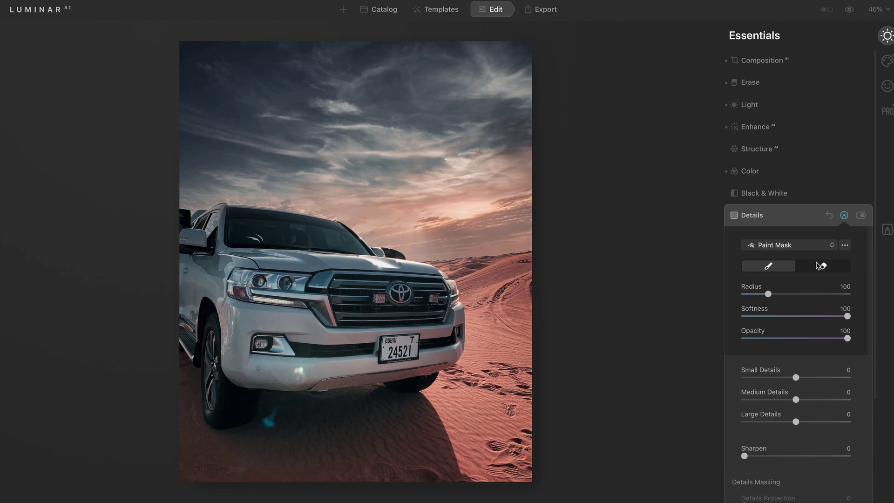
click(845, 245)
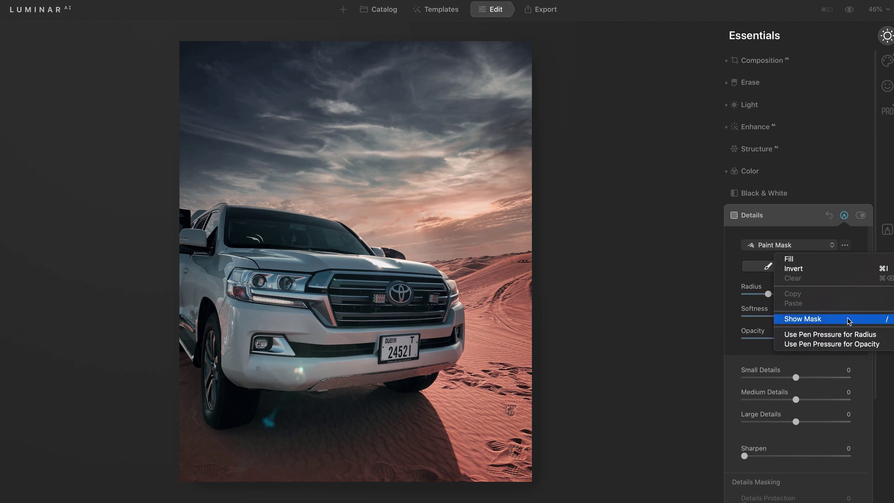
click(731, 263)
click(845, 246)
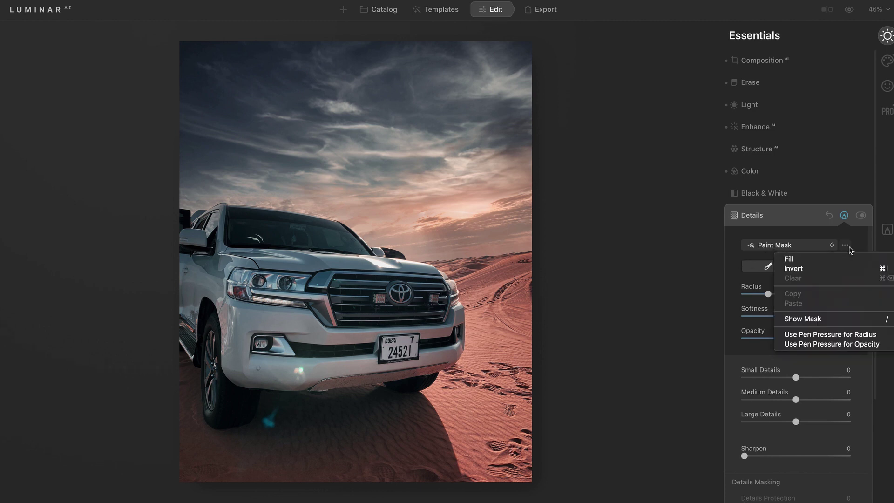
click(858, 322)
drag(768, 295, 757, 295)
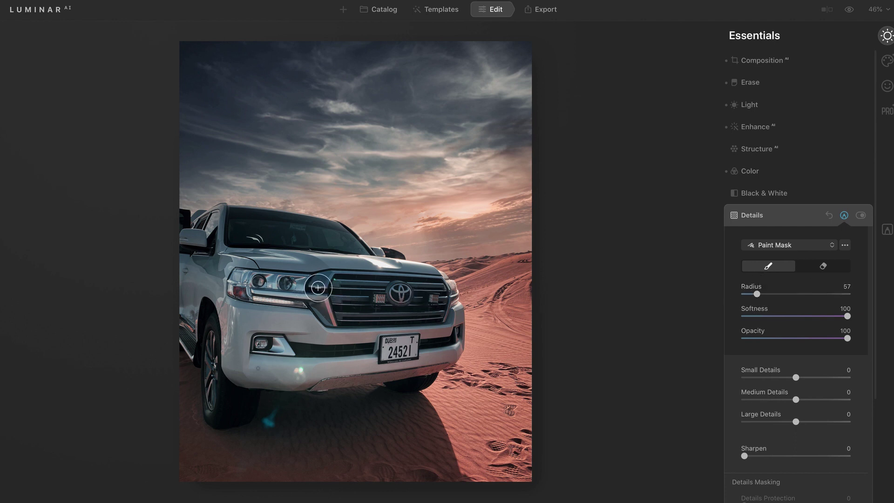
mouse_move(317, 279)
mouse_down()
mouse_move(359, 281)
mouse_move(364, 296)
mouse_move(307, 305)
mouse_move(298, 284)
mouse_move(369, 293)
mouse_move(394, 308)
mouse_move(293, 328)
mouse_move(390, 326)
mouse_move(270, 321)
mouse_move(227, 279)
mouse_move(276, 297)
mouse_move(297, 282)
mouse_move(247, 260)
mouse_move(218, 228)
mouse_move(191, 245)
mouse_move(193, 235)
mouse_move(214, 229)
mouse_move(181, 287)
mouse_move(185, 262)
mouse_move(192, 314)
mouse_move(200, 278)
mouse_move(219, 261)
mouse_move(226, 387)
mouse_move(231, 338)
mouse_move(220, 401)
mouse_move(221, 354)
mouse_move(185, 320)
mouse_move(187, 337)
mouse_move(199, 351)
mouse_move(184, 272)
mouse_move(238, 256)
mouse_move(258, 334)
mouse_move(290, 349)
mouse_move(245, 360)
mouse_move(262, 372)
mouse_move(318, 366)
mouse_move(260, 375)
mouse_move(327, 378)
mouse_move(393, 362)
mouse_move(329, 360)
mouse_move(431, 353)
mouse_move(372, 370)
mouse_move(450, 331)
mouse_move(400, 304)
mouse_move(451, 325)
mouse_move(443, 296)
mouse_move(381, 271)
mouse_move(267, 268)
mouse_move(223, 219)
mouse_move(342, 234)
mouse_move(262, 245)
mouse_move(354, 246)
mouse_move(381, 258)
mouse_move(385, 284)
mouse_move(445, 362)
mouse_move(451, 340)
mouse_move(440, 297)
mouse_move(334, 285)
mouse_move(219, 392)
mouse_move(229, 261)
mouse_move(221, 222)
mouse_move(334, 295)
mouse_up()
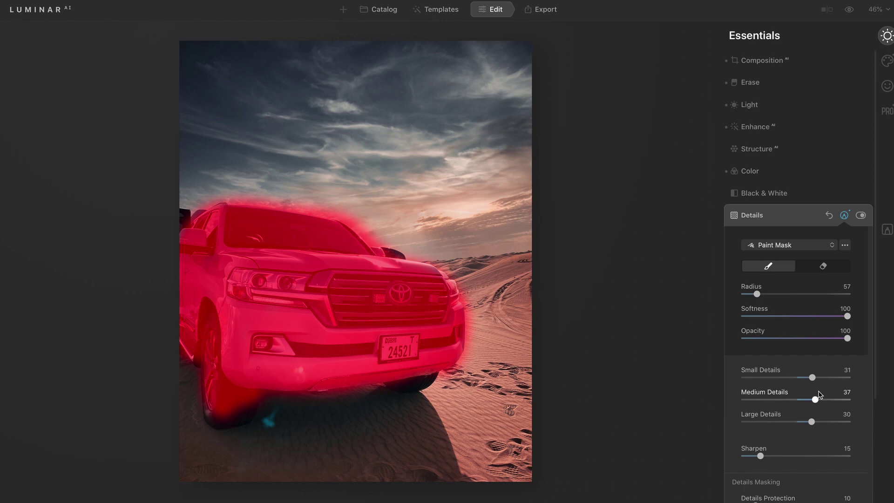
- Set the masked car's Medium and Large Details to 35, Sharpen to 18, Details Protection to 15 and Details Masking to 54
drag(815, 401, 816, 427)
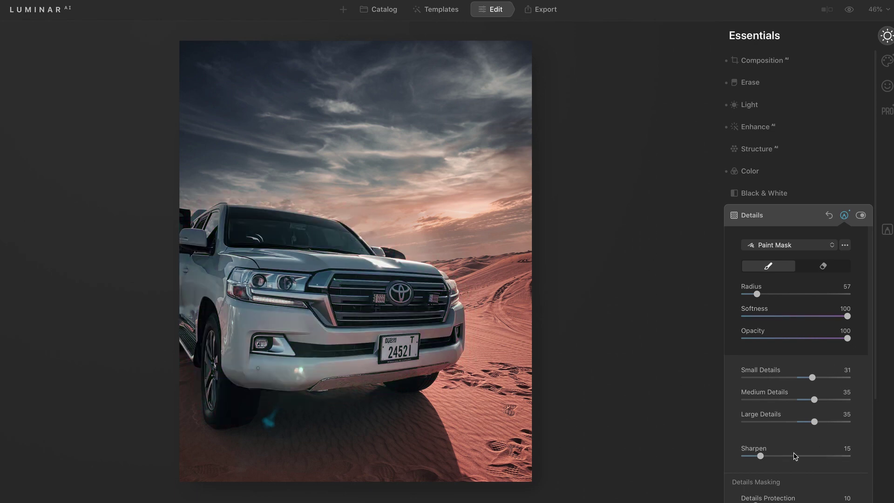
drag(760, 456, 762, 474)
scroll(775, 466, down, 1)
scroll(757, 473, down, 1)
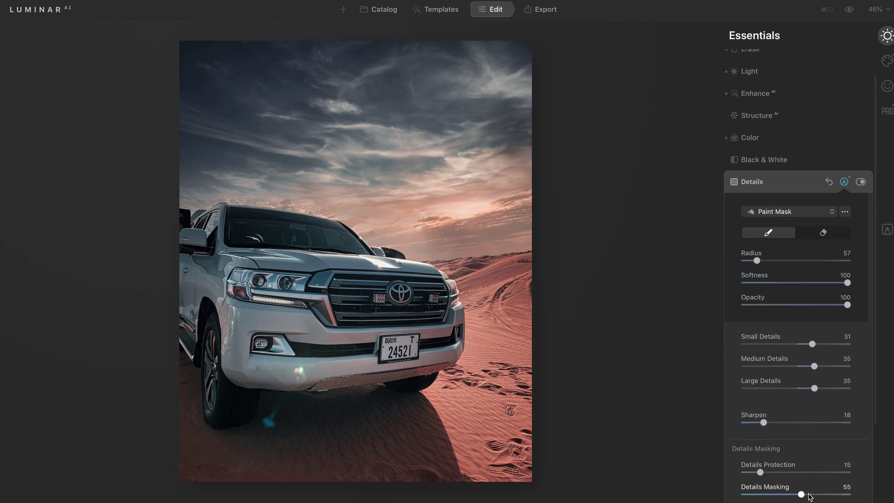
drag(800, 496, 798, 497)
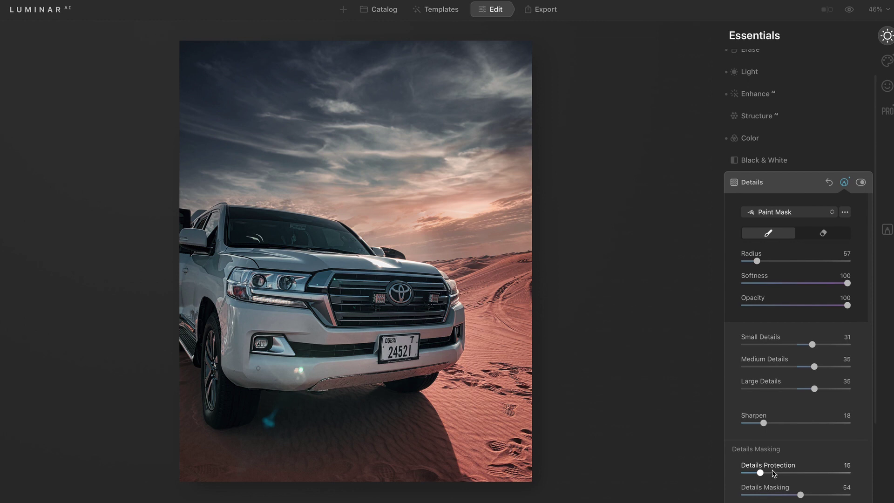
scroll(773, 473, down, 4)
scroll(773, 472, up, 6)
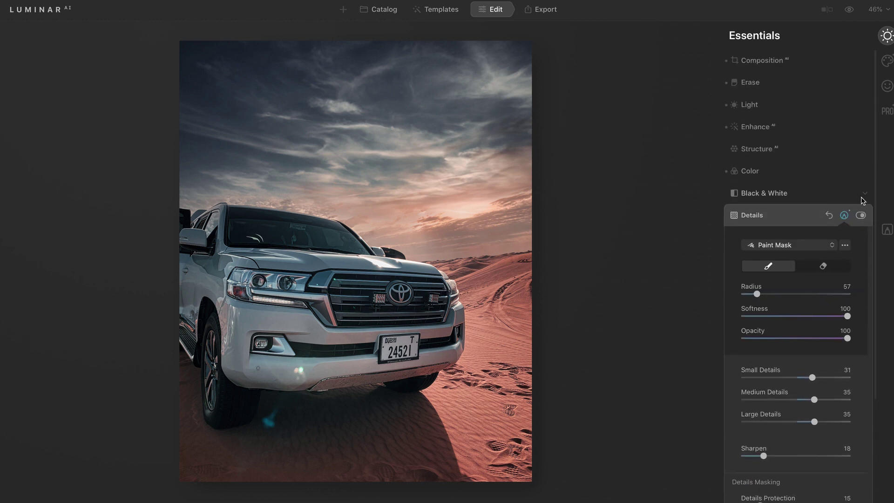
- Compare the car with and without the Details adjustments by switching them off and on
click(862, 215)
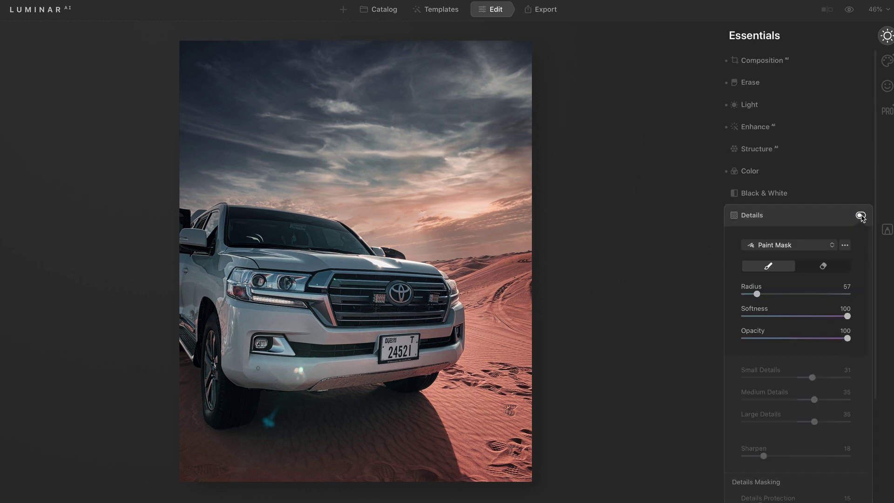
click(861, 215)
click(862, 215)
click(861, 216)
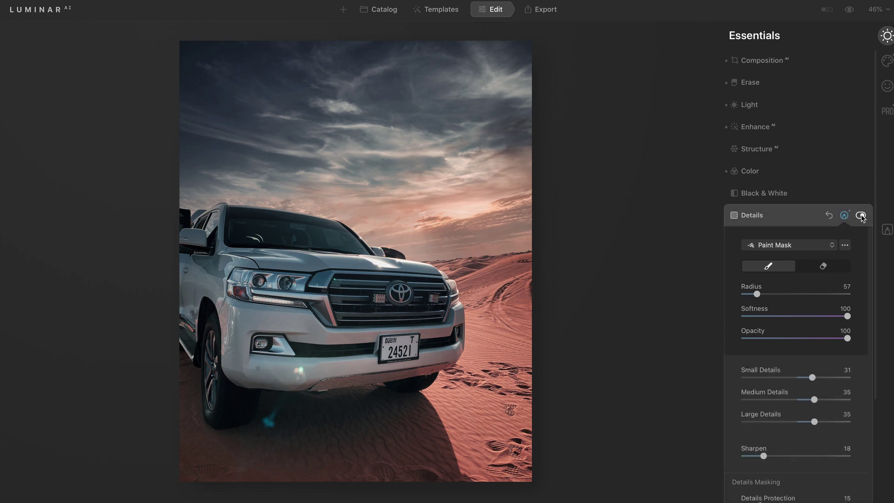
click(862, 216)
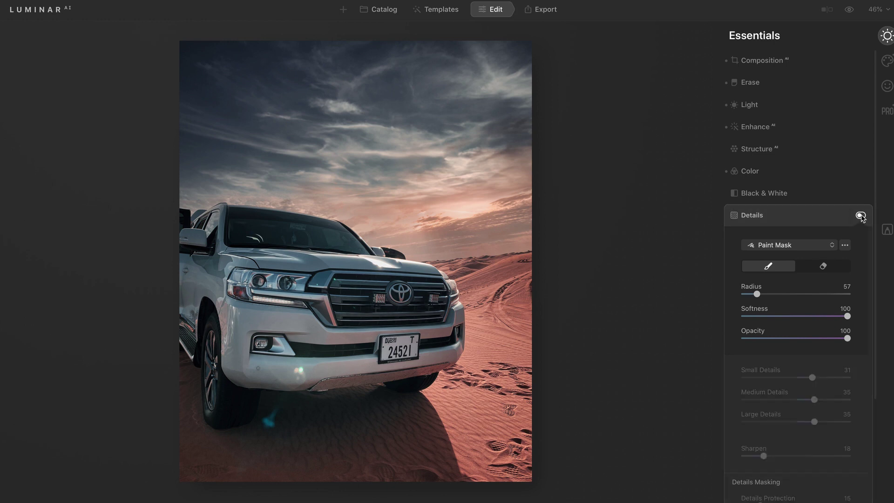
click(861, 216)
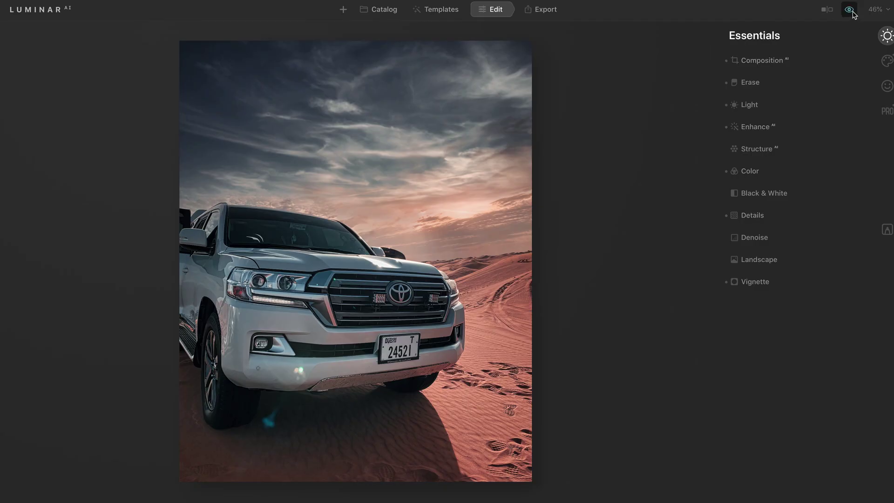
- Compare the whole edited photo, including the sharpened car, with the original several times
click(850, 10)
click(854, 12)
click(853, 12)
click(854, 12)
click(853, 12)
- Open the Denoise adjustments for the photo
click(757, 238)
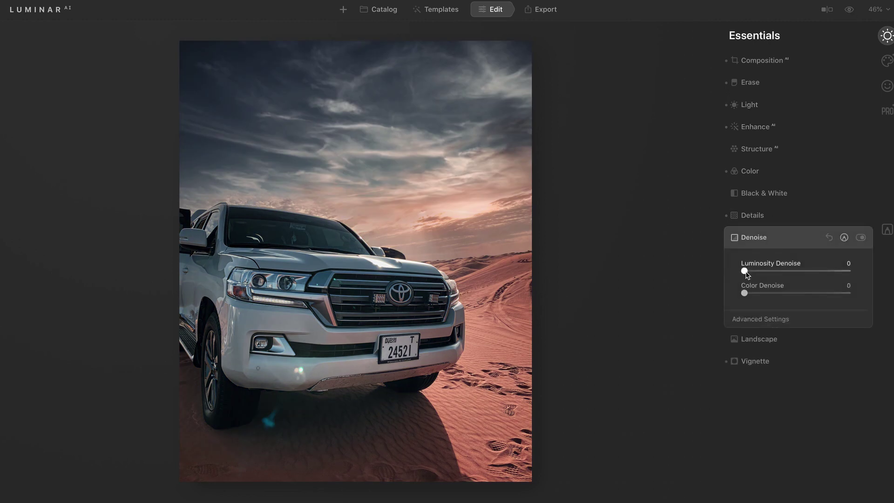